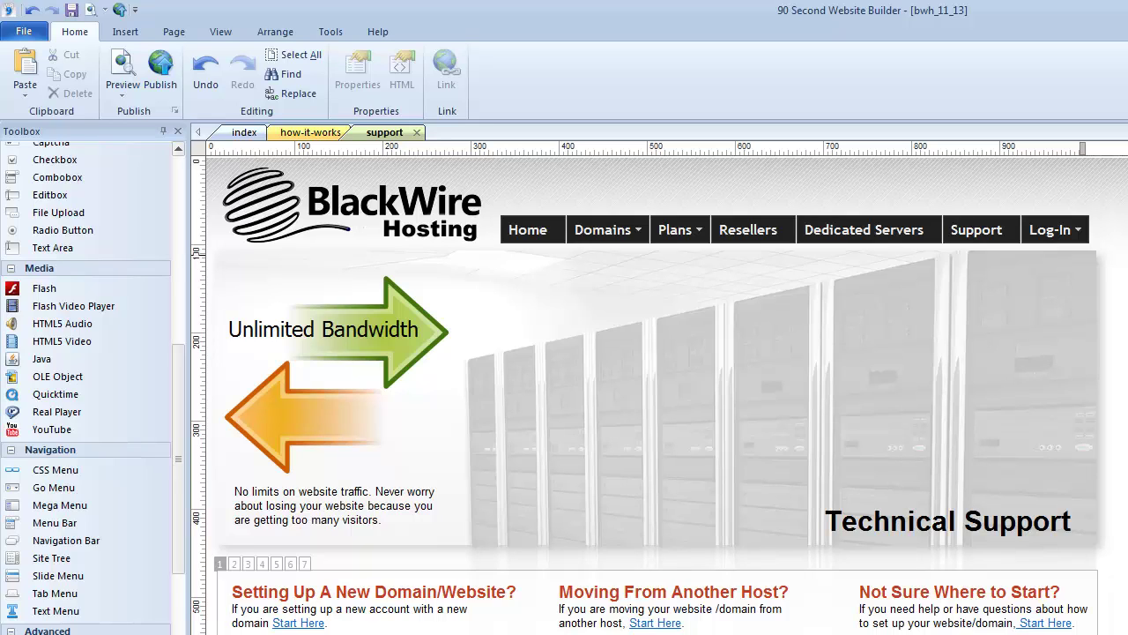
- Look through the support page from its header through Need Support and Other Helpful Resources to the FAQs section
scroll(659, 394, down, 5)
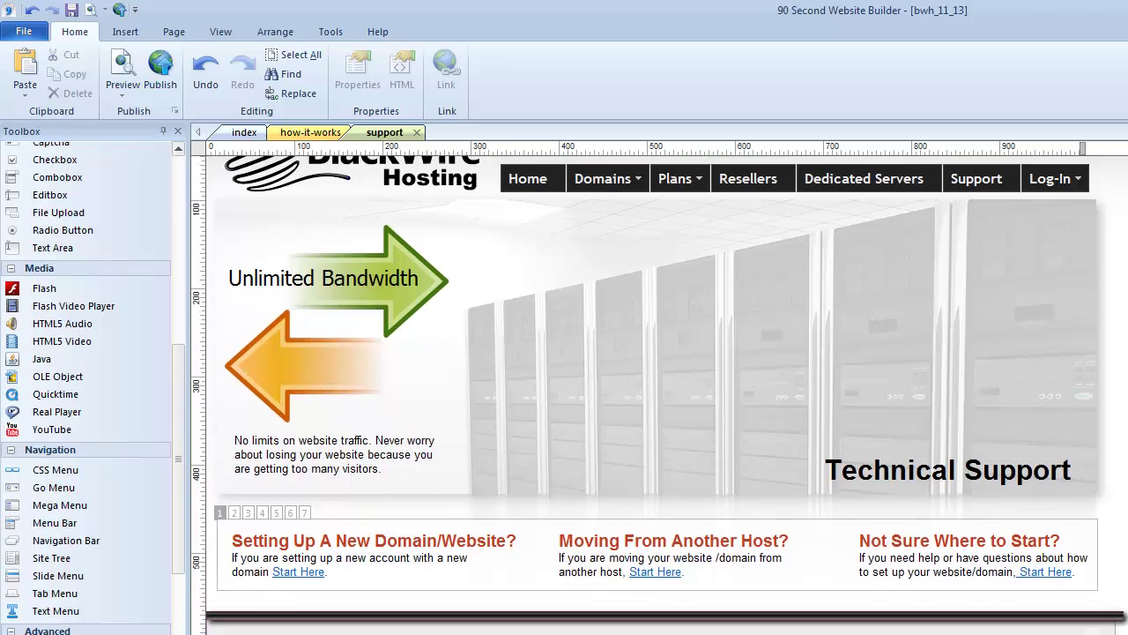
scroll(660, 395, down, 3)
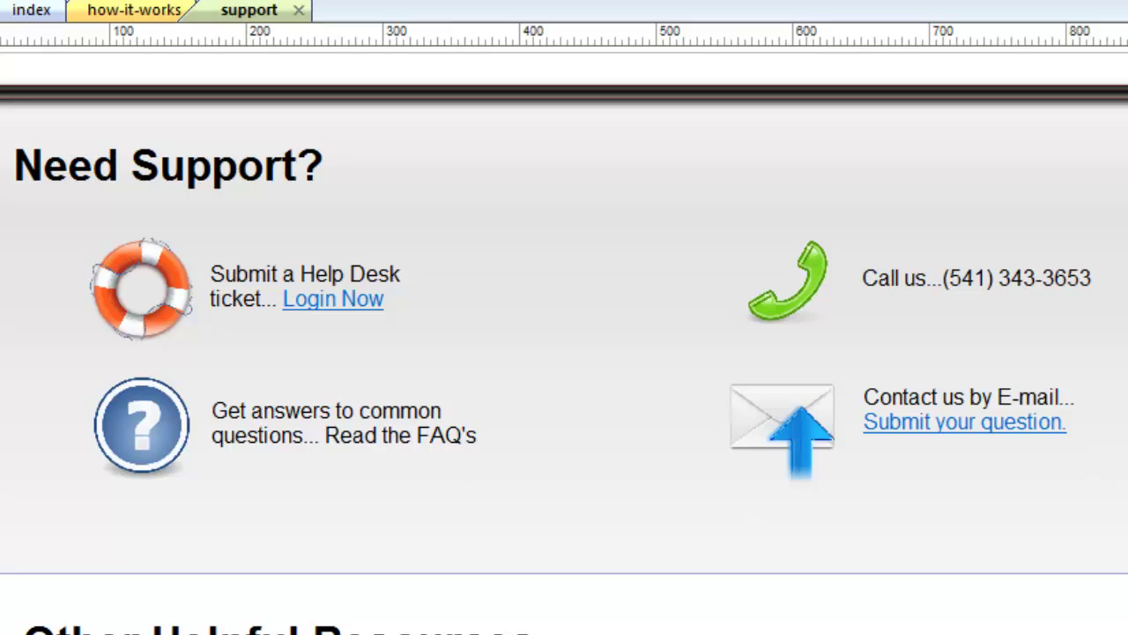
scroll(564, 340, down, 10)
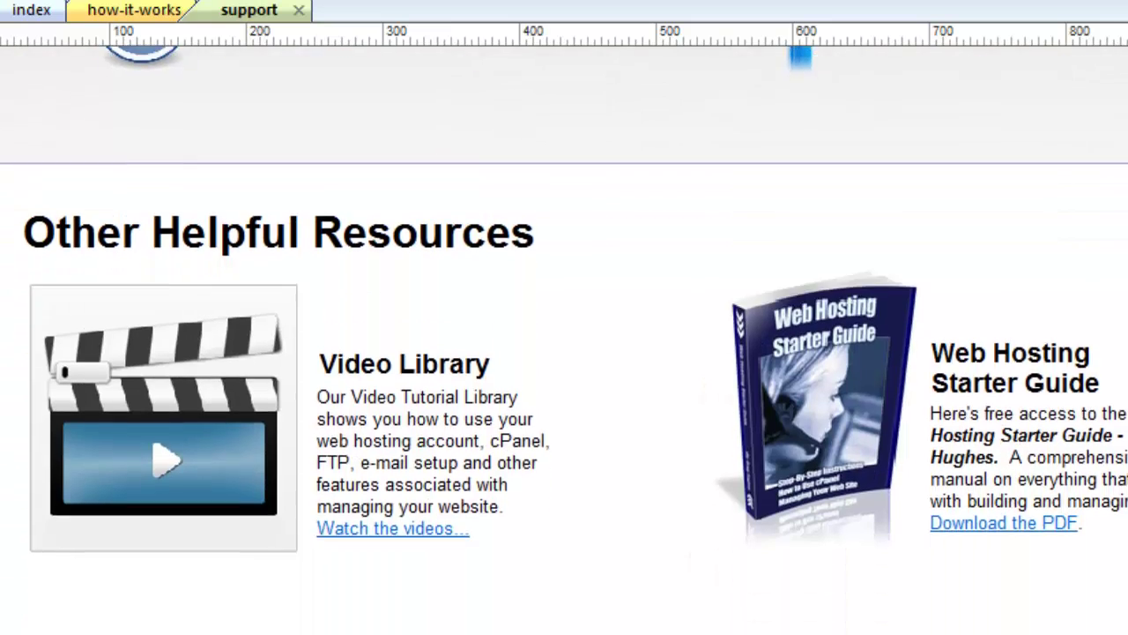
scroll(564, 340, down, 10)
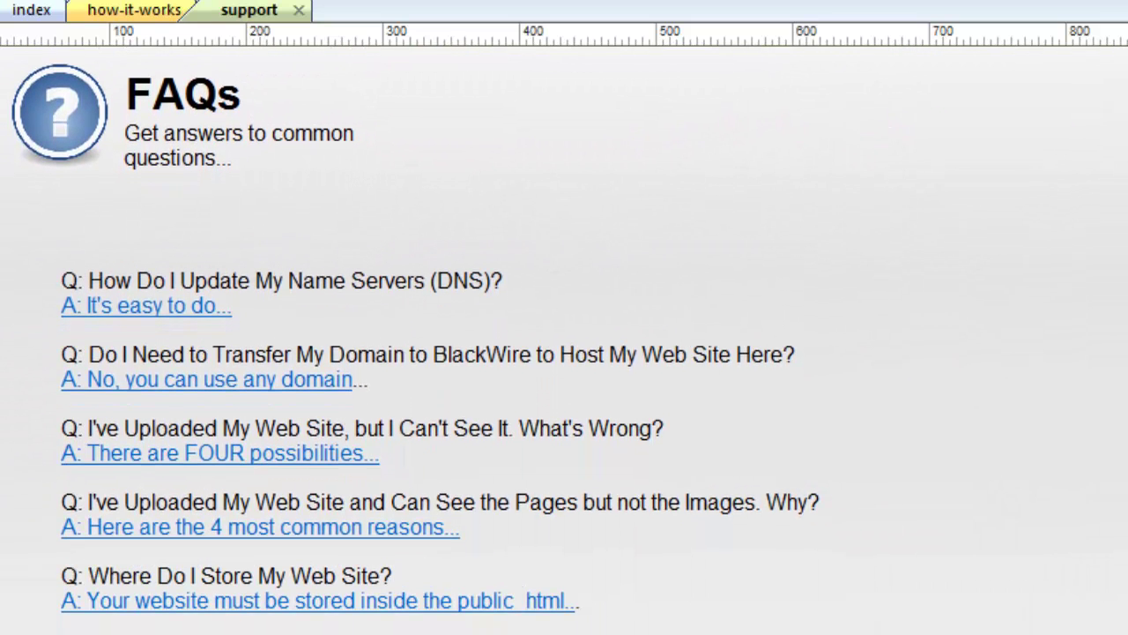
scroll(564, 339, up, 7)
scroll(564, 340, up, 5)
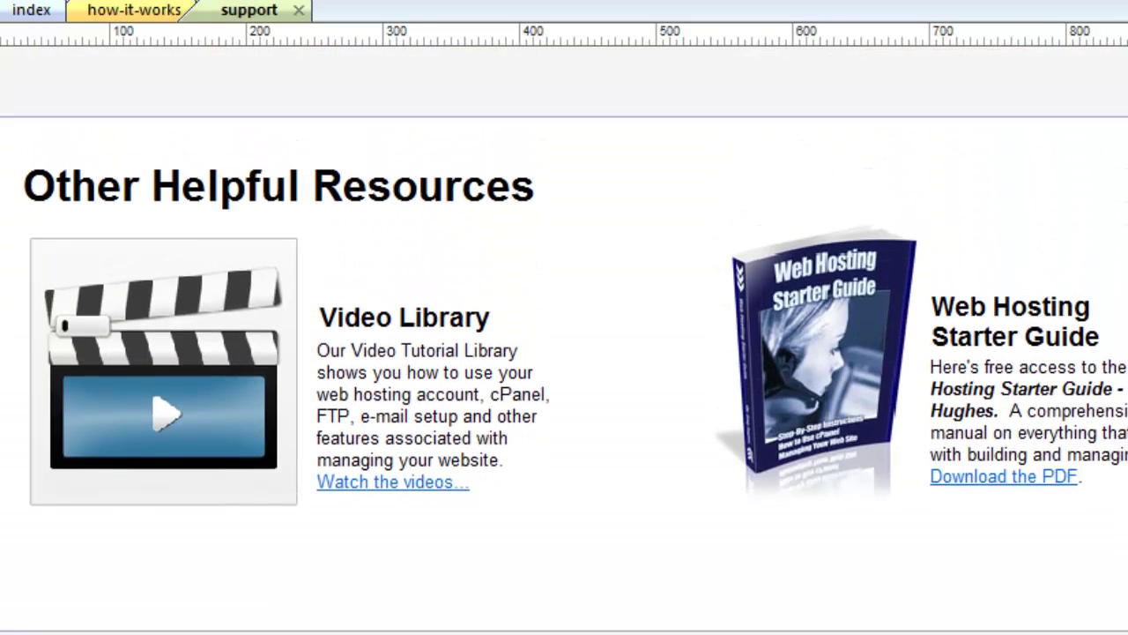
scroll(564, 339, up, 3)
scroll(564, 339, down, 2)
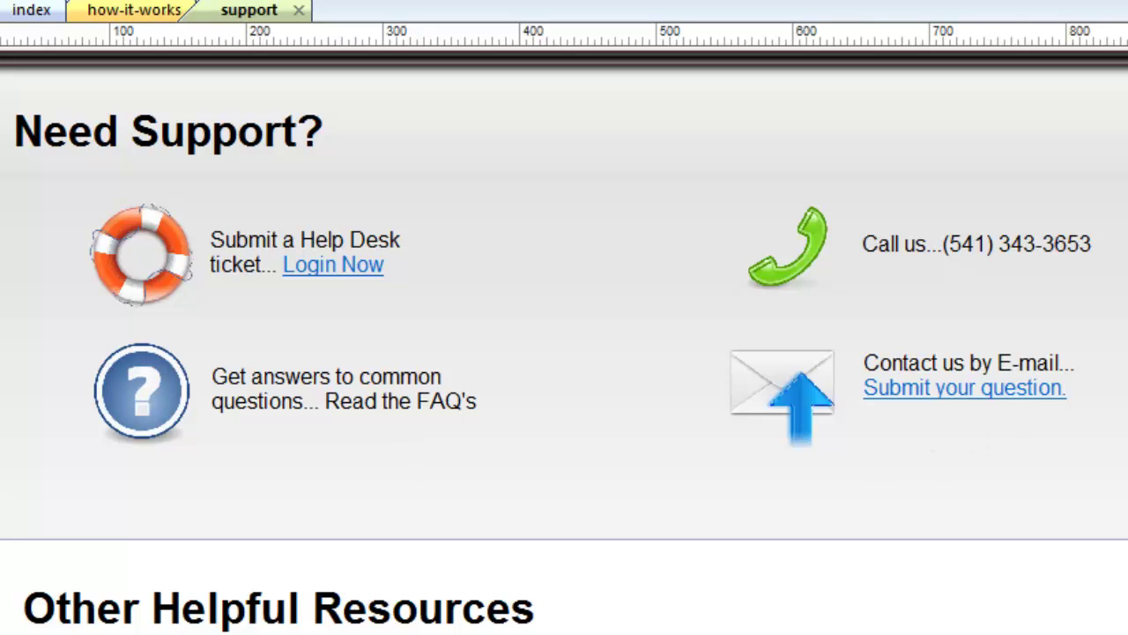
scroll(564, 352, down, 10)
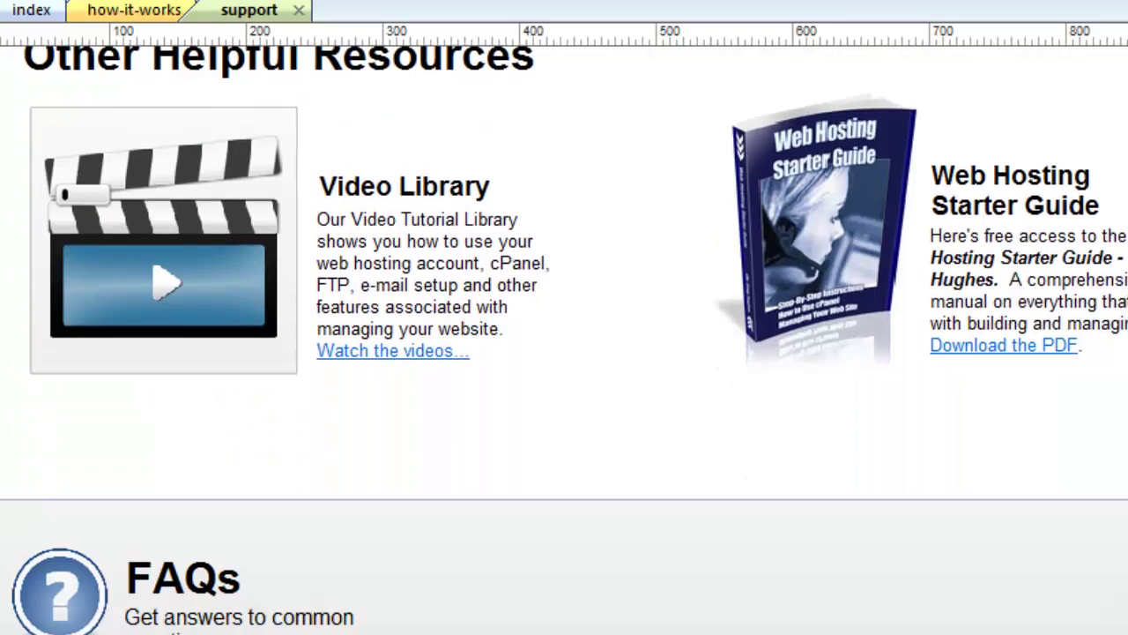
scroll(564, 352, down, 1)
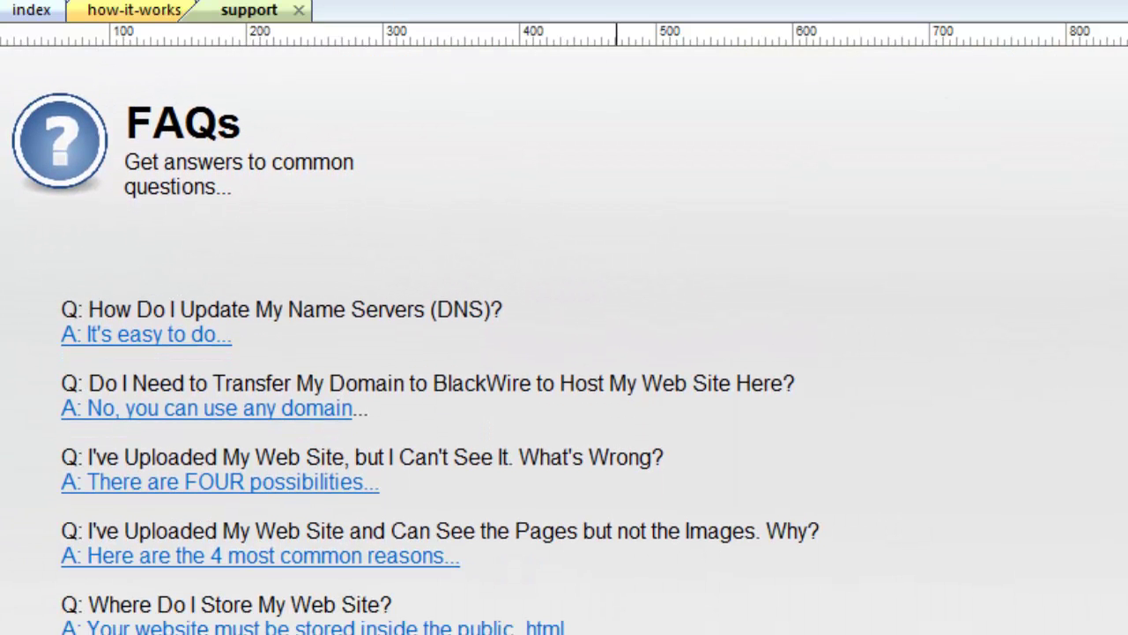
- Place a bookmark in the blank area just above the FAQs section of the support page
scroll(564, 352, up, 2)
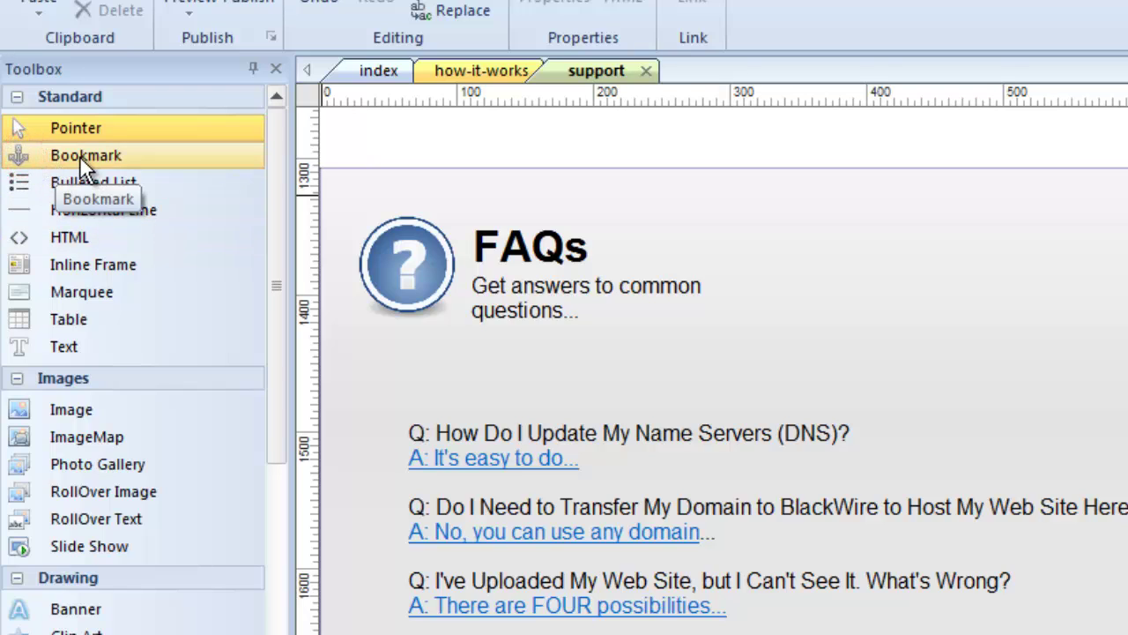
click(79, 155)
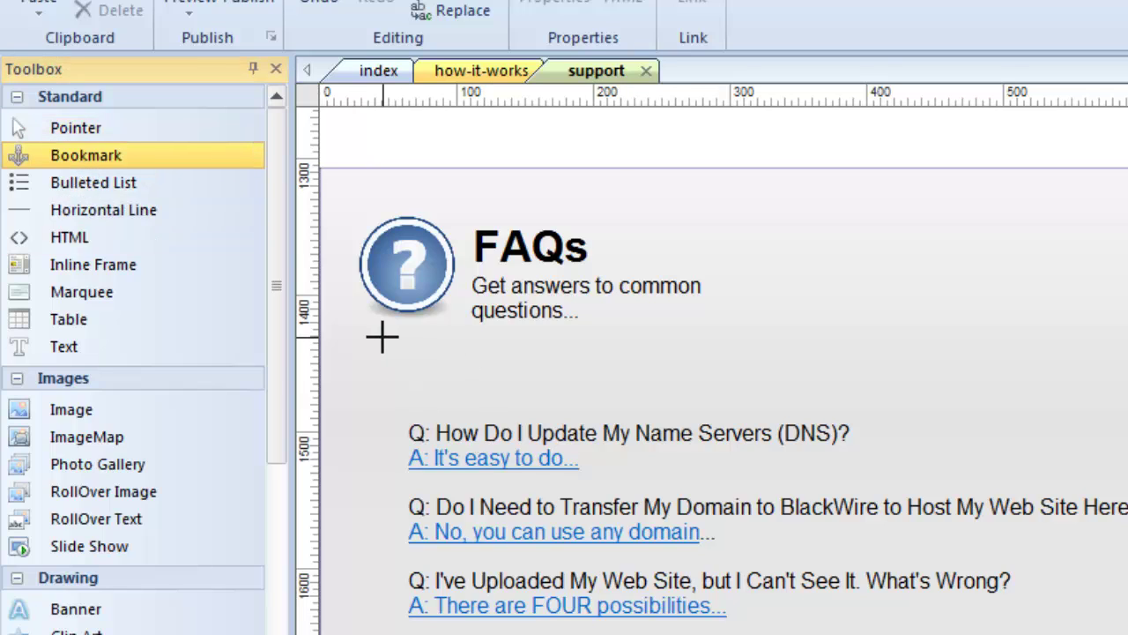
drag(352, 124, 374, 144)
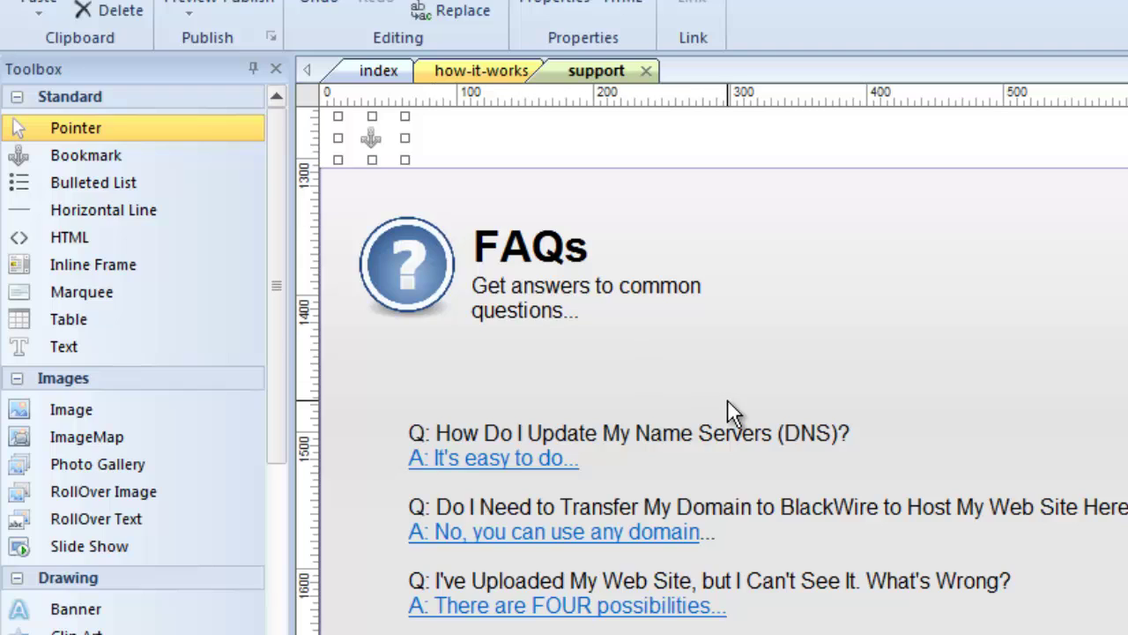
click(466, 139)
- Rename the bookmark above the FAQs section as faqs
double_click(372, 139)
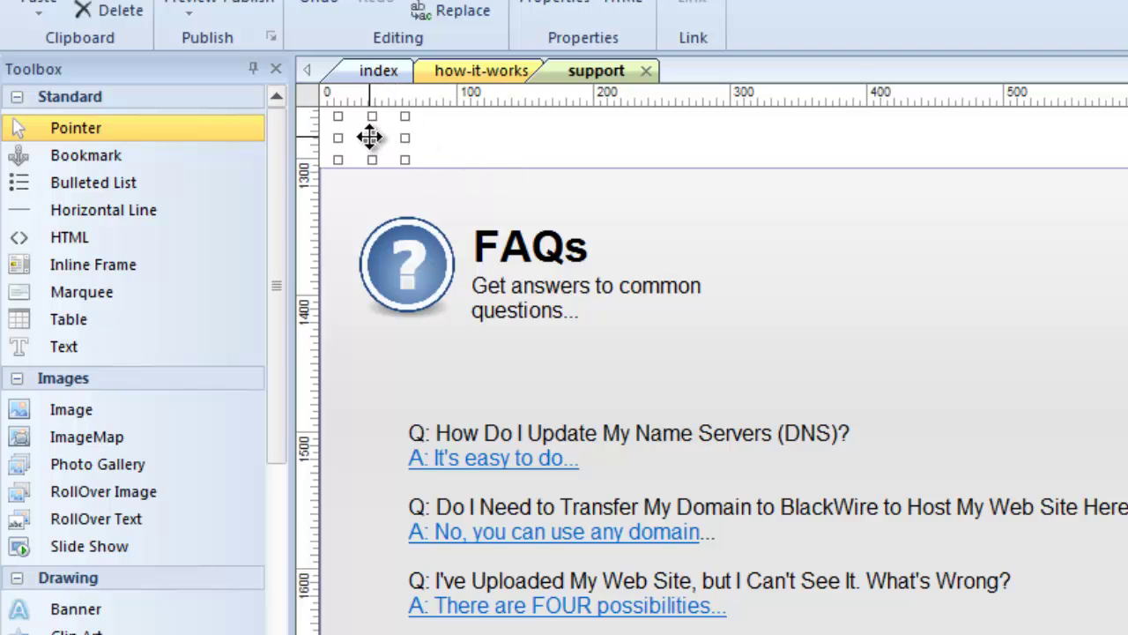
drag(1110, 501, 807, 201)
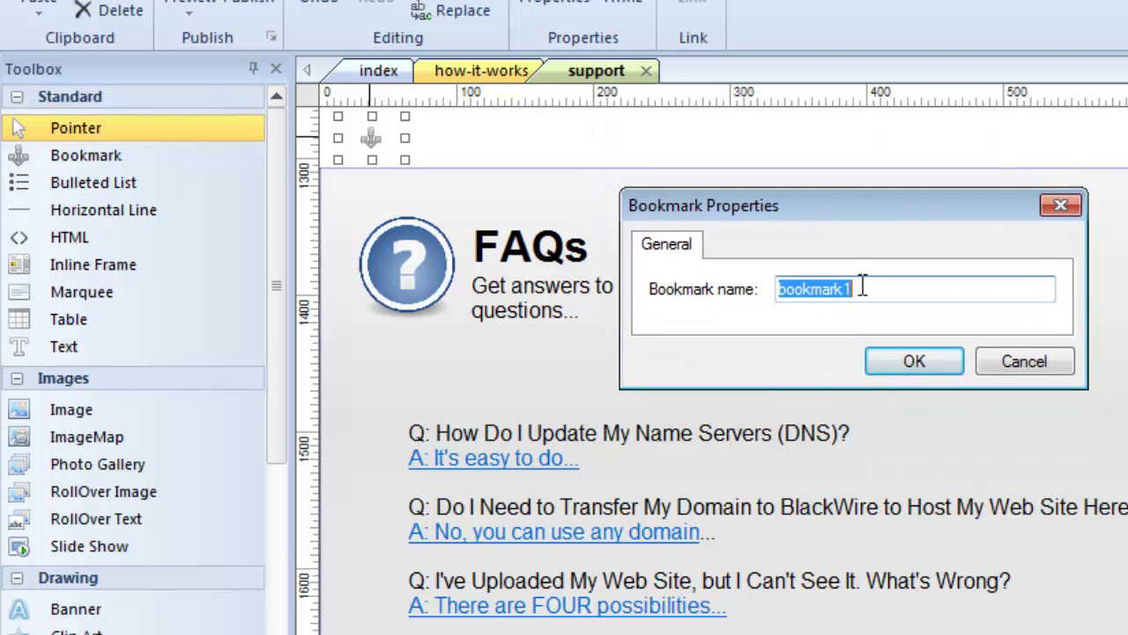
text(faqs)
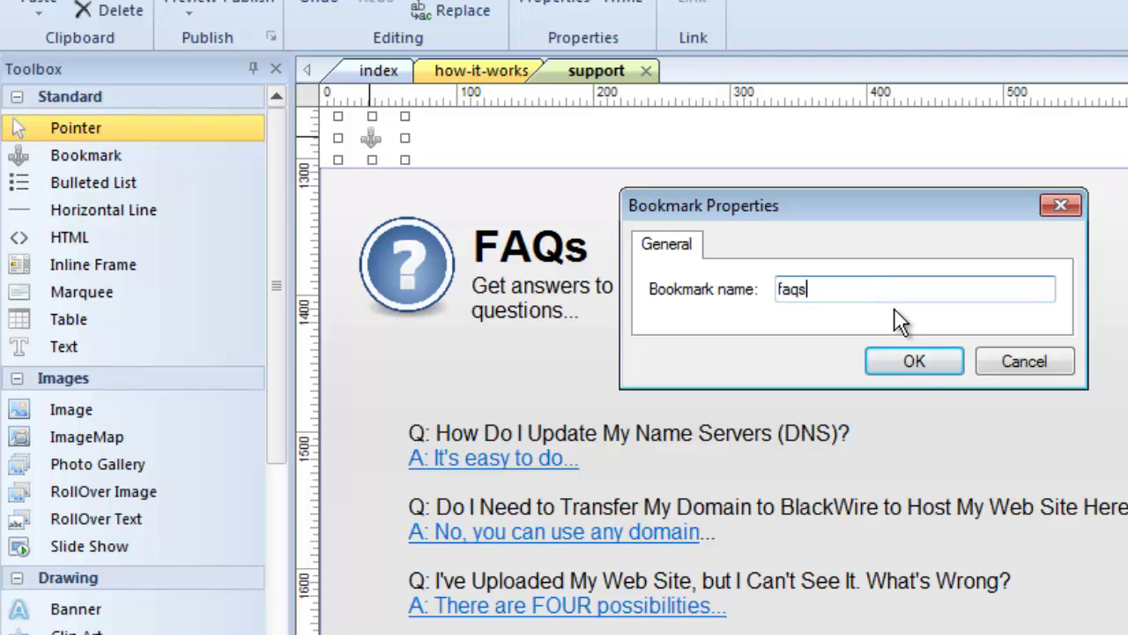
click(914, 363)
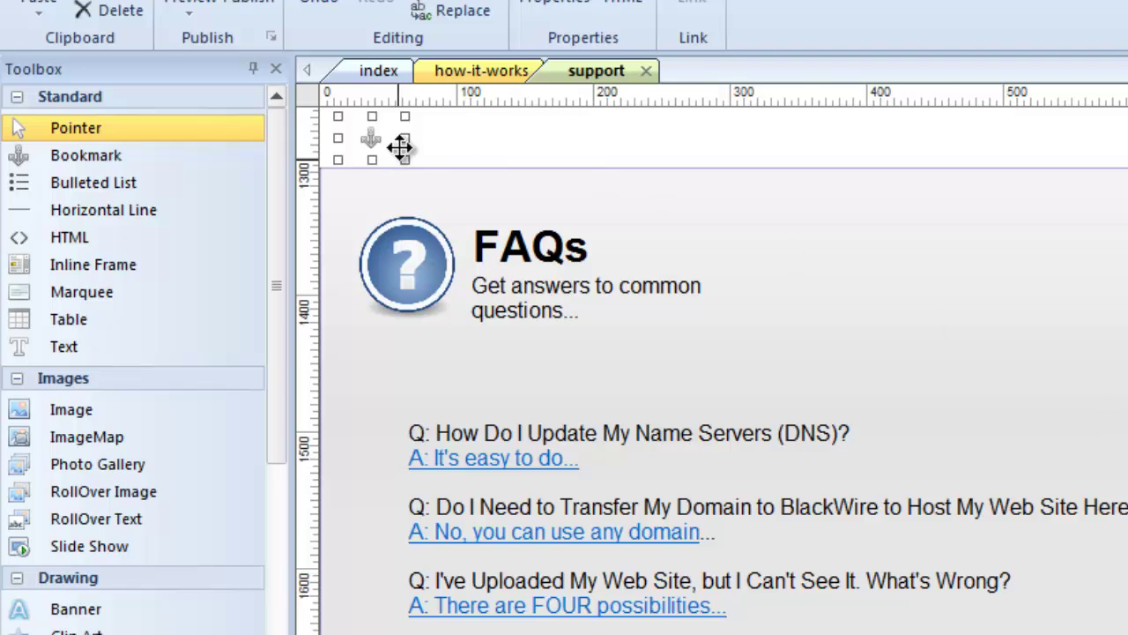
- Select the words "Read the FAQ's" in the Need Support section and start inserting a hyperlink on them
scroll(712, 370, up, 10)
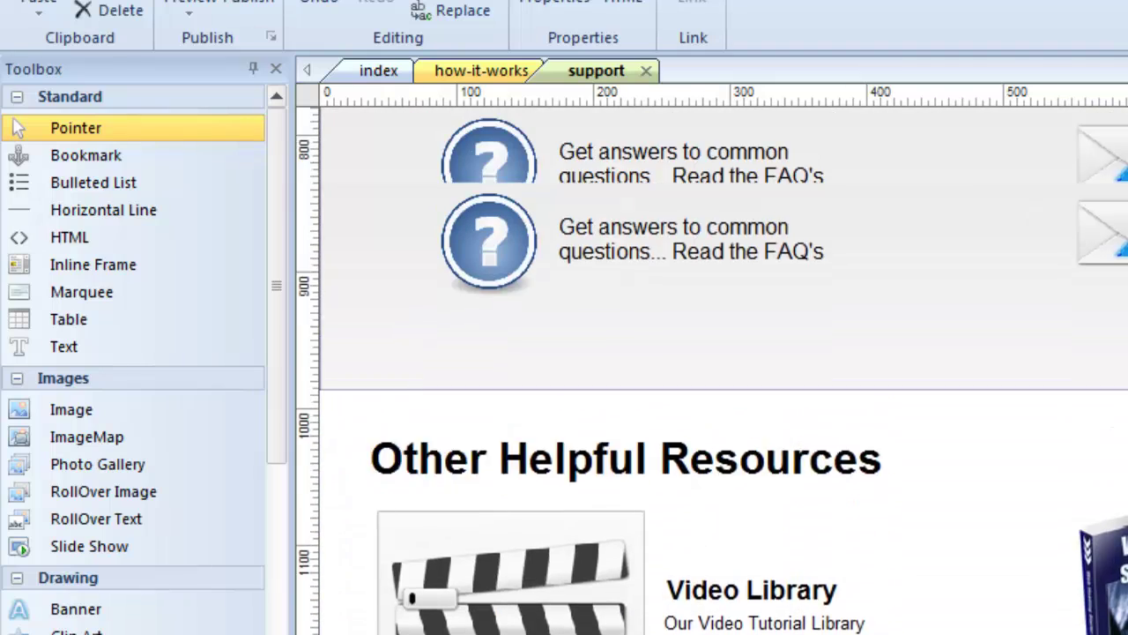
scroll(712, 370, up, 3)
scroll(712, 371, down, 4)
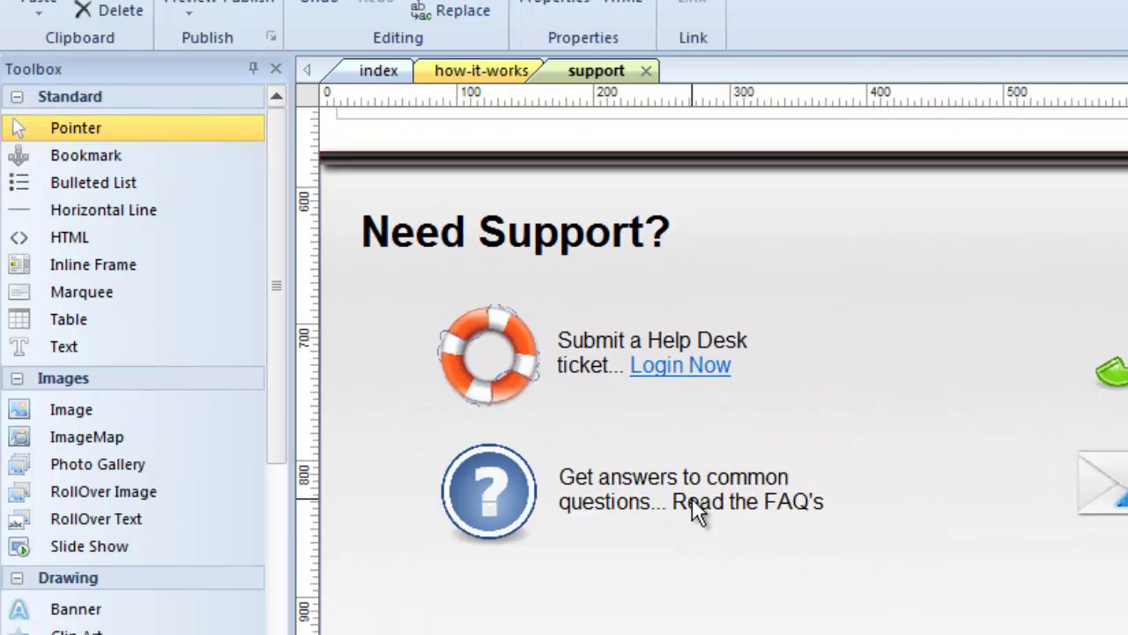
click(691, 499)
double_click(691, 499)
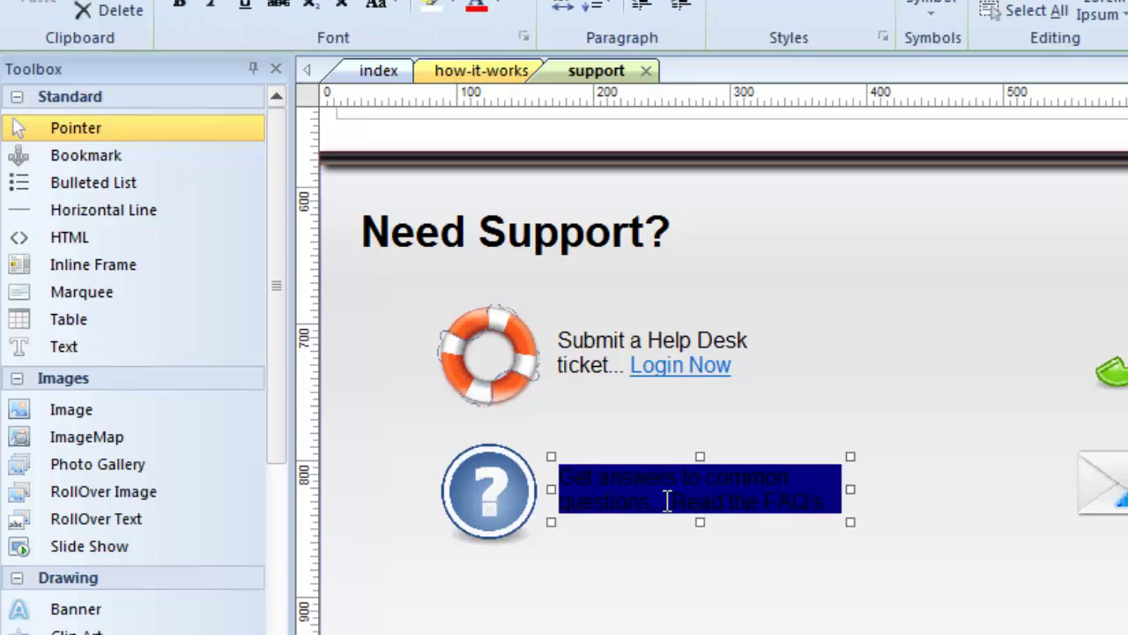
drag(669, 500, 829, 501)
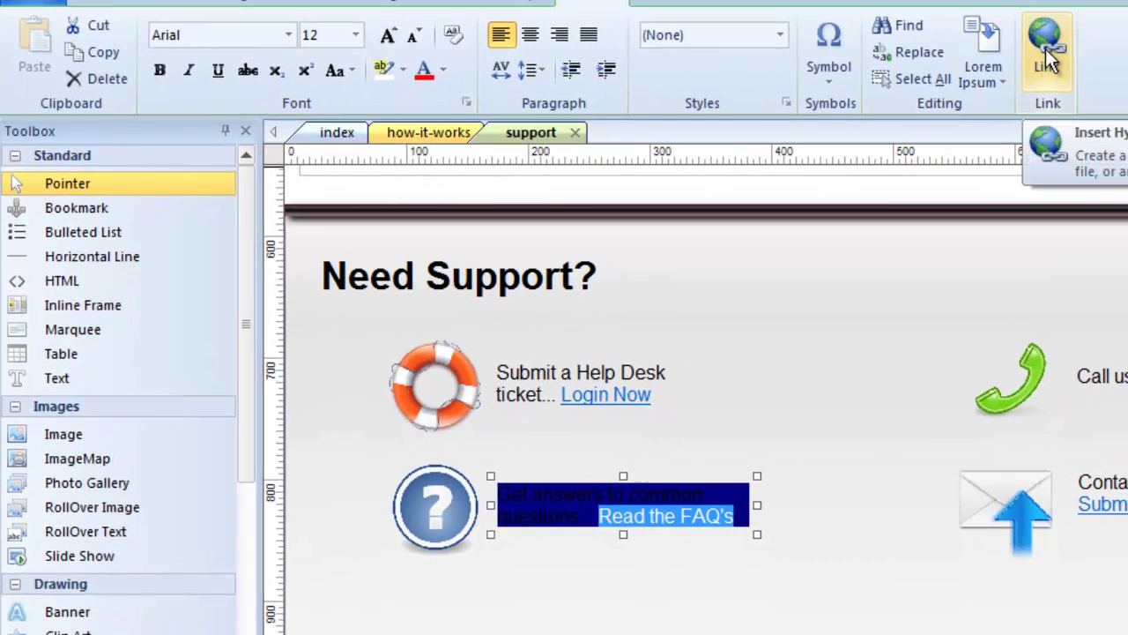
click(1045, 48)
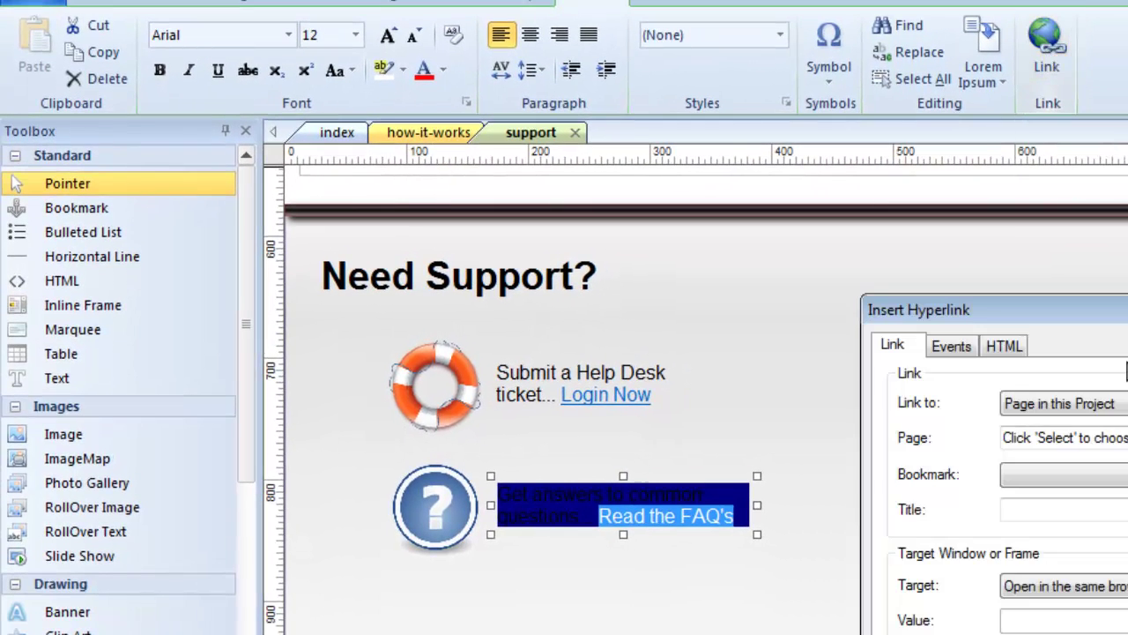
drag(1058, 300, 952, 172)
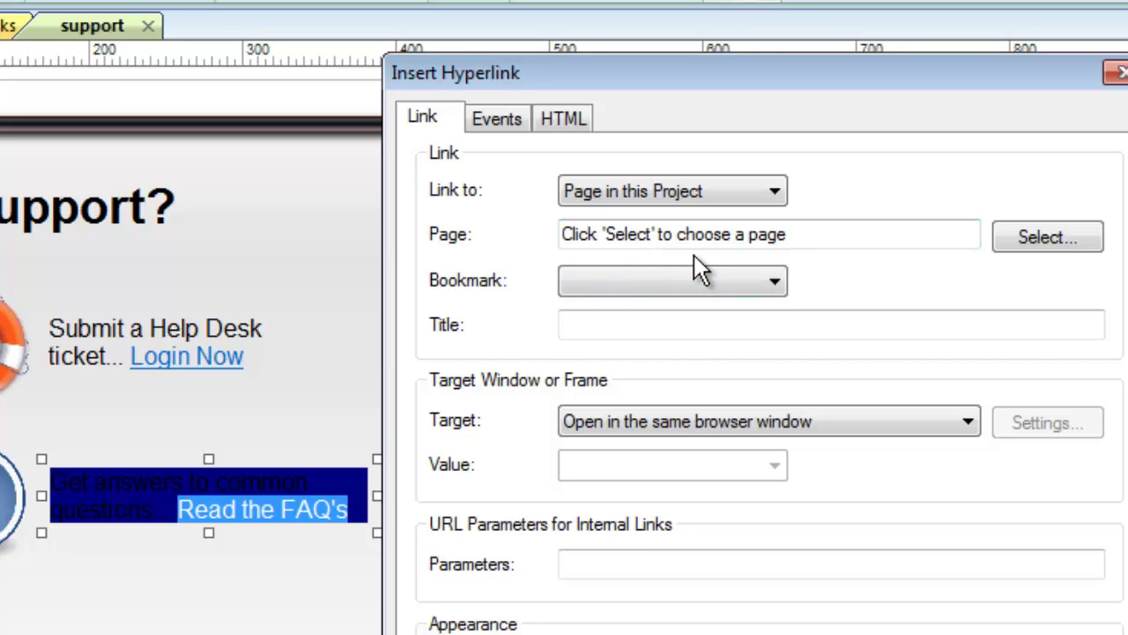
- Set the link's target page to support and its bookmark to faqs
click(1044, 243)
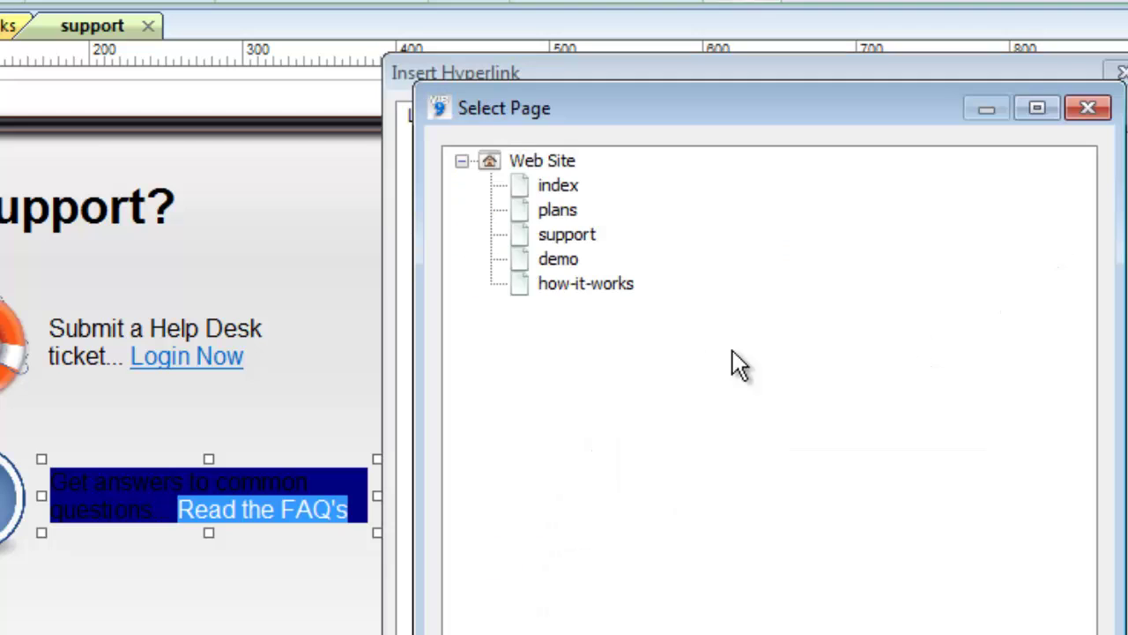
click(524, 236)
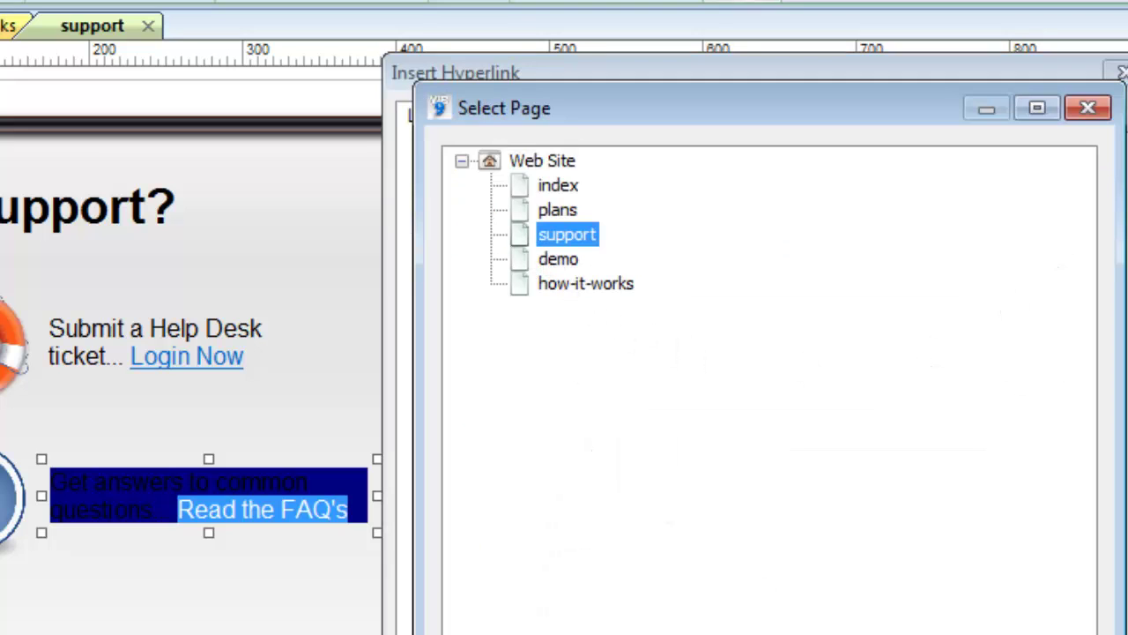
double_click(520, 234)
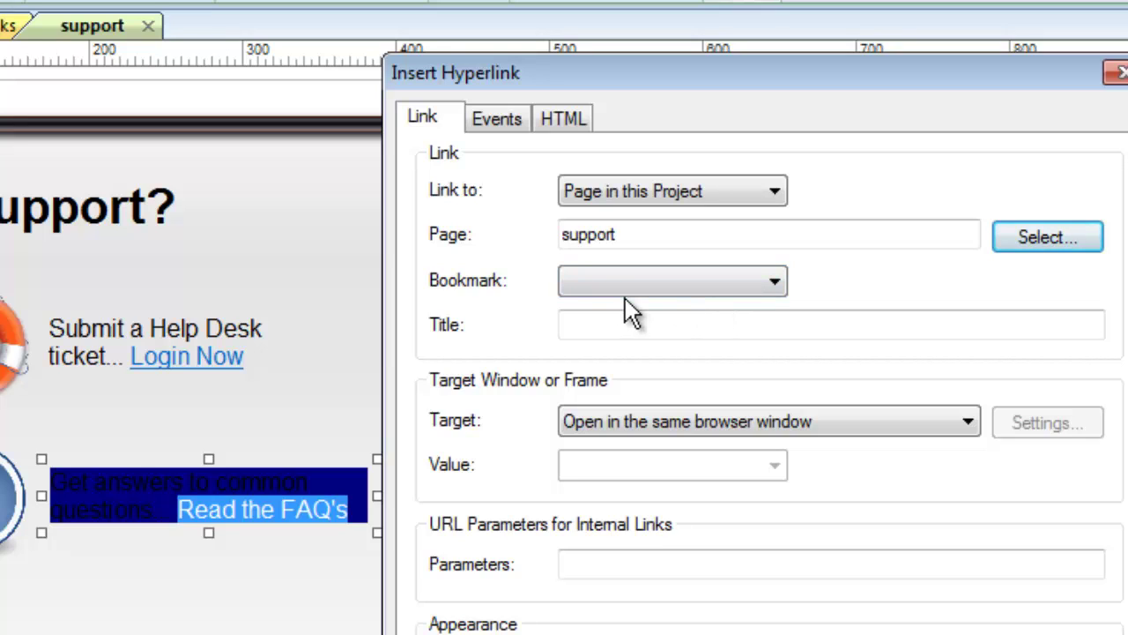
click(755, 283)
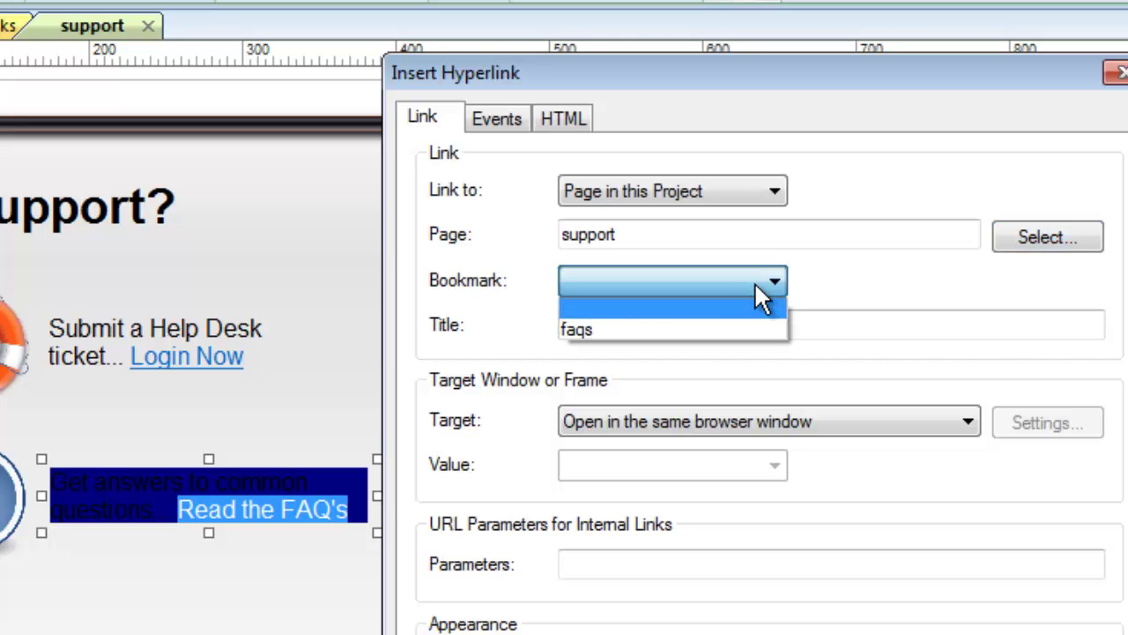
click(596, 332)
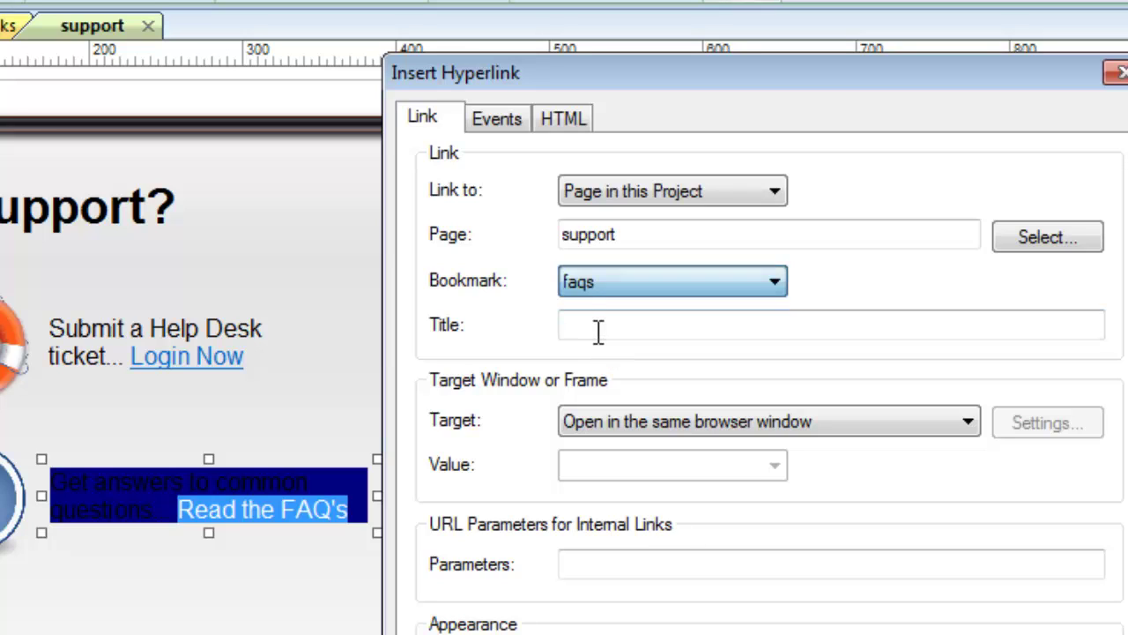
- Try the demo page as the link target and check which bookmarks it offers
click(1018, 238)
double_click(524, 258)
click(693, 286)
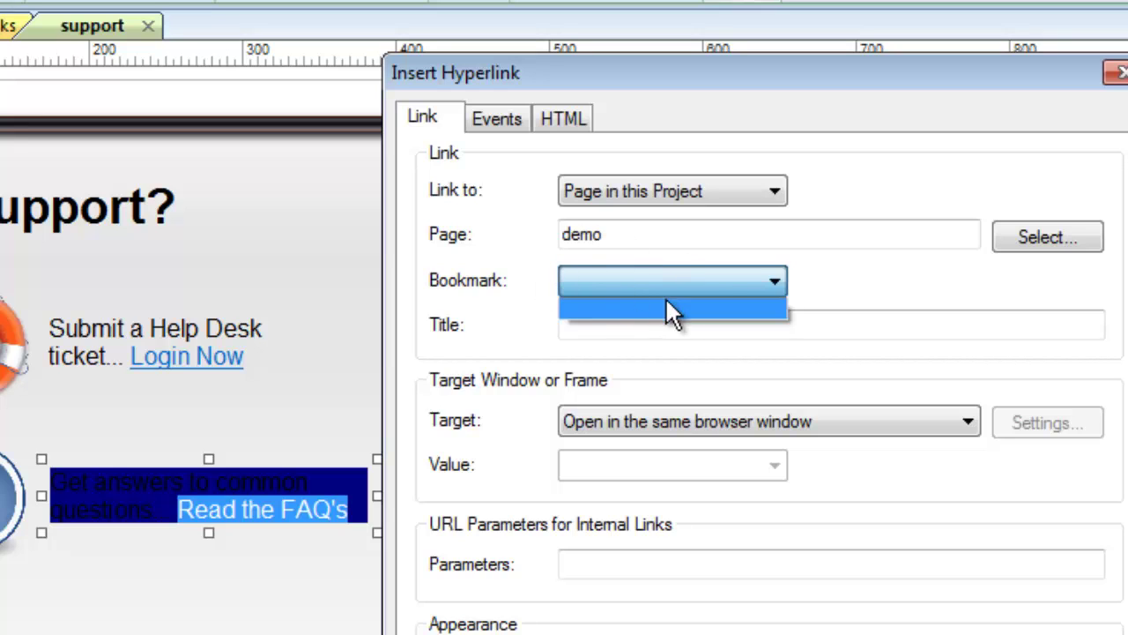
click(806, 268)
- Set the link's page back to support with the faqs bookmark and apply the hyperlink
click(1040, 238)
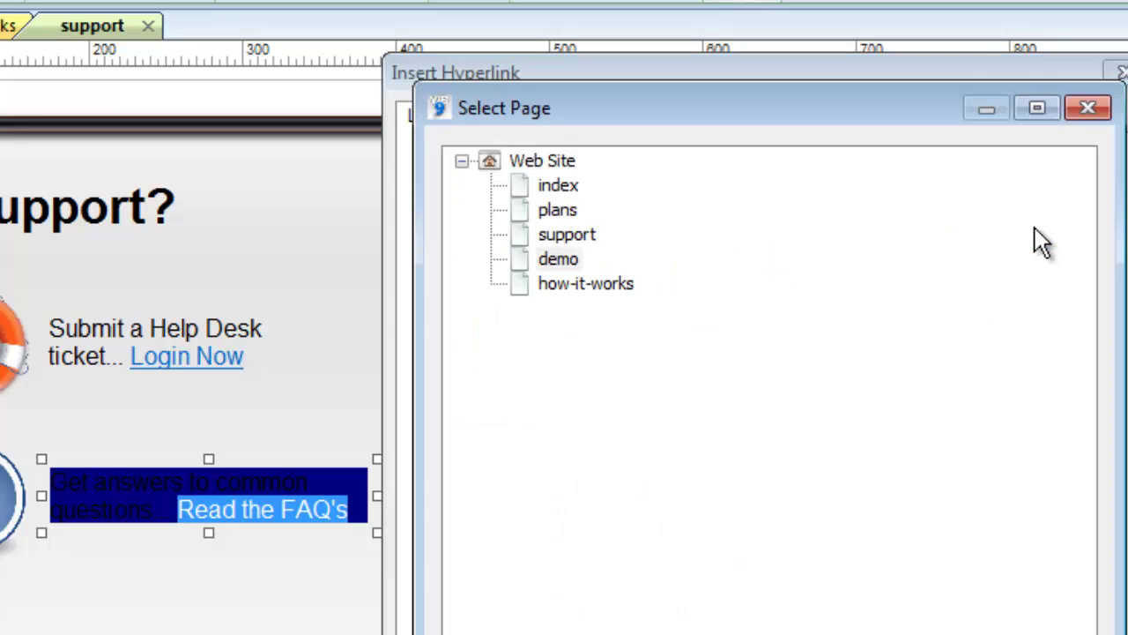
click(520, 232)
double_click(520, 232)
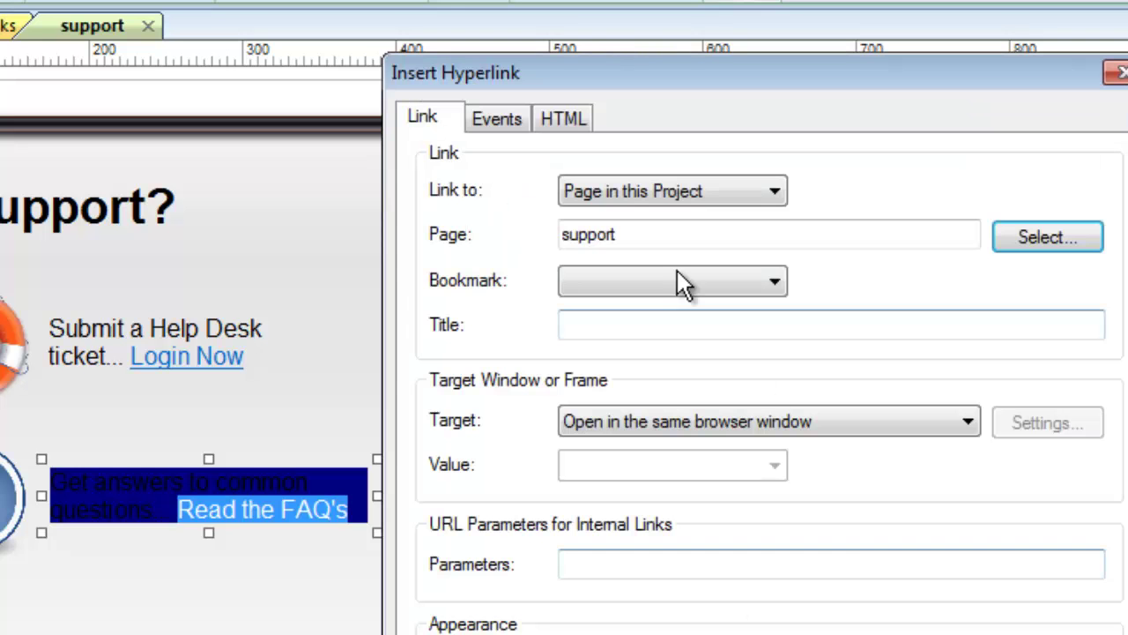
click(763, 279)
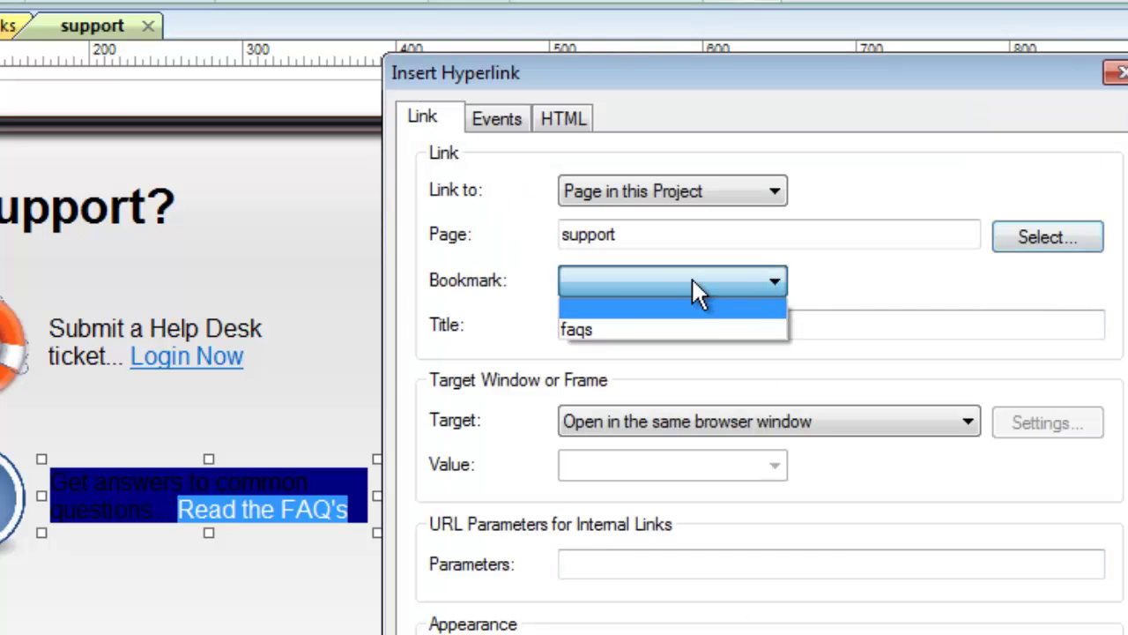
click(586, 328)
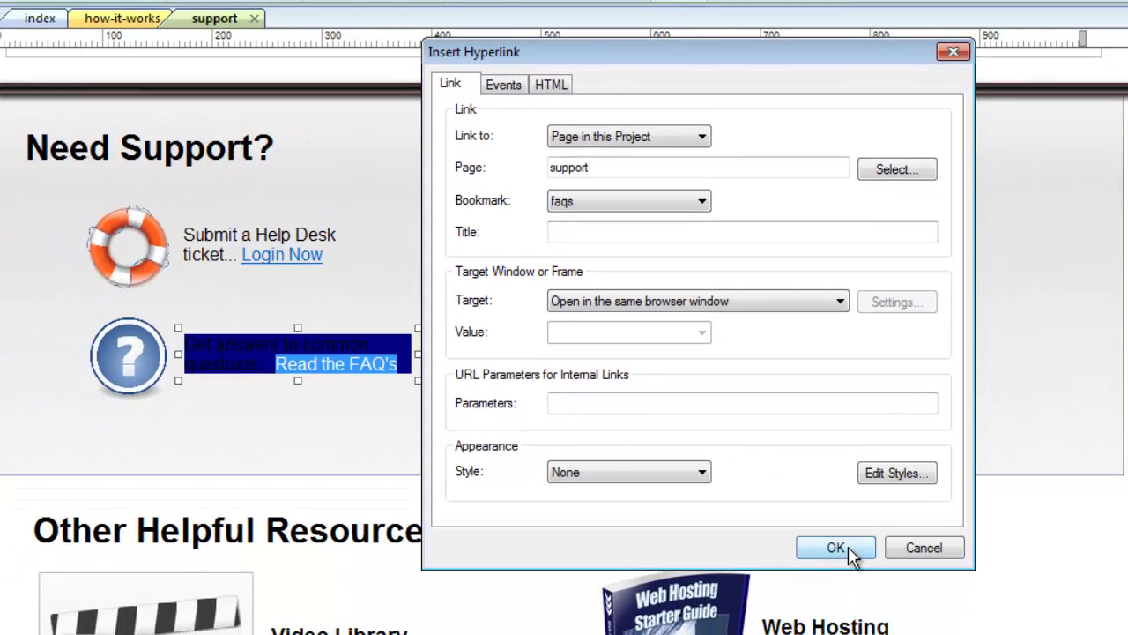
click(835, 548)
click(573, 533)
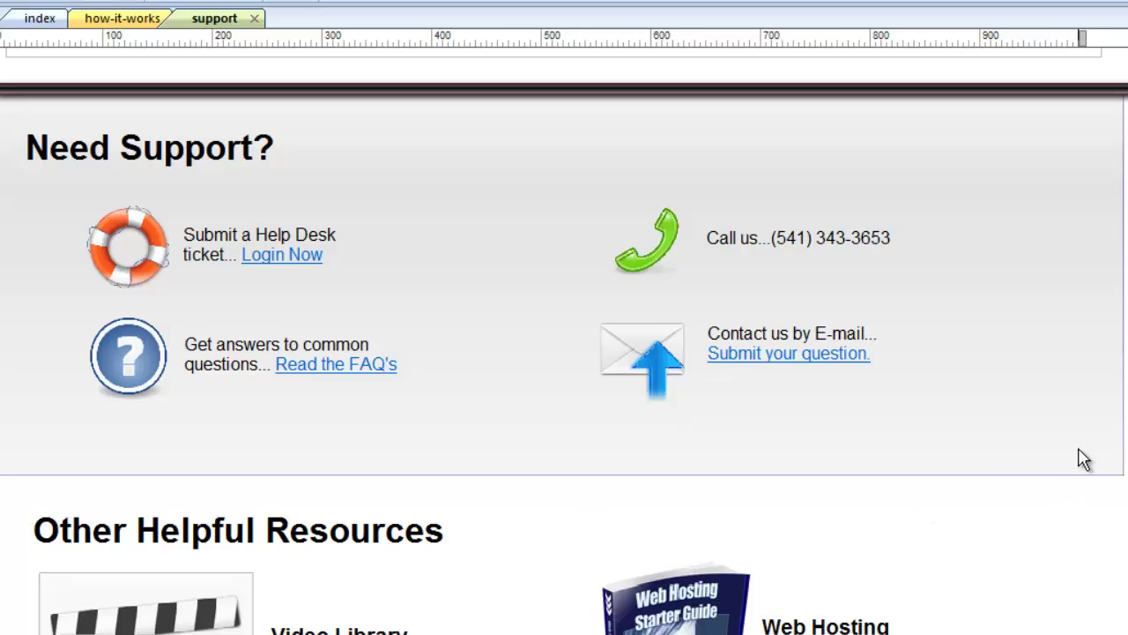
- Save the project and preview the support page in Firefox, showing the section with the "Read the FAQ's" link
key(ctrl+s)
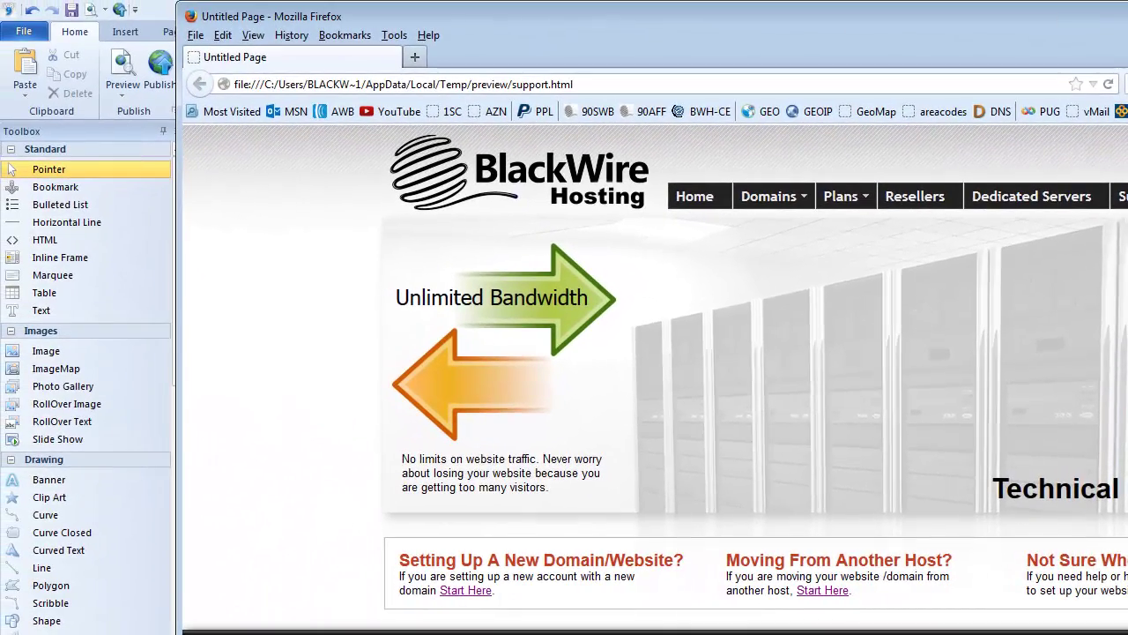
drag(1127, 16, 1107, 18)
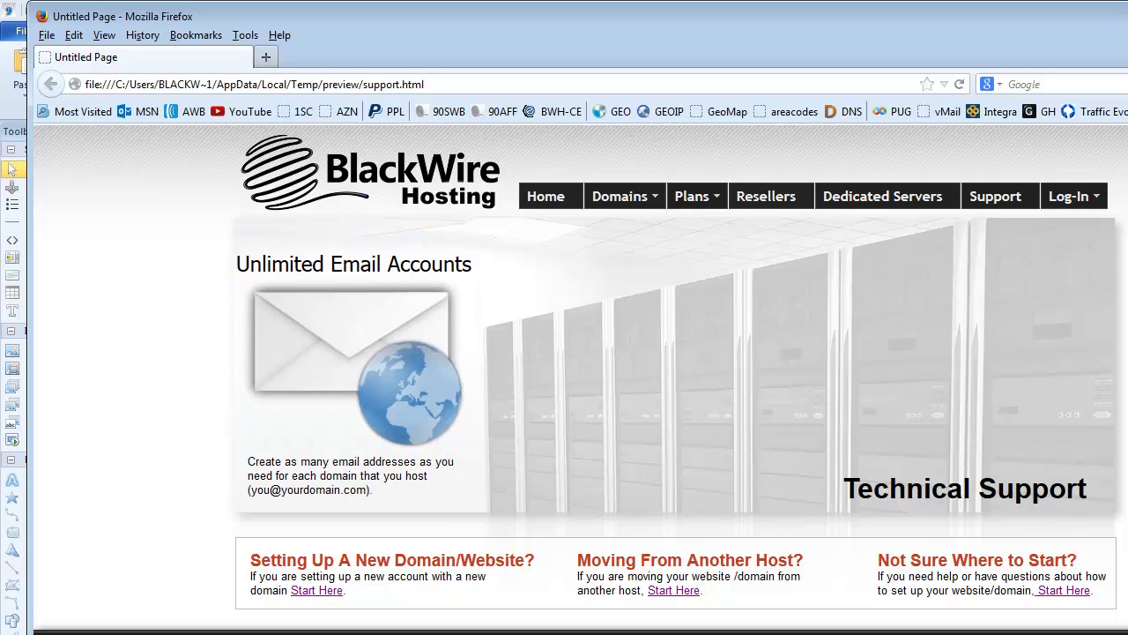
scroll(580, 379, down, 10)
scroll(1093, 328, down, 3)
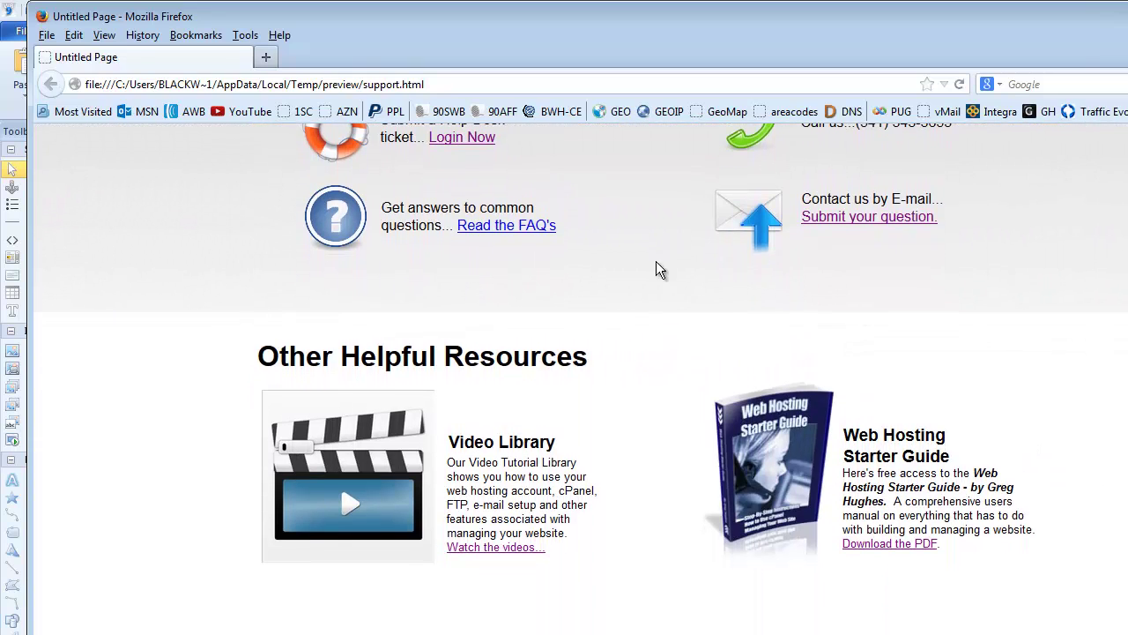
- Test the "Read the FAQ's" link in the previewed support page, and close the browser preview
click(525, 227)
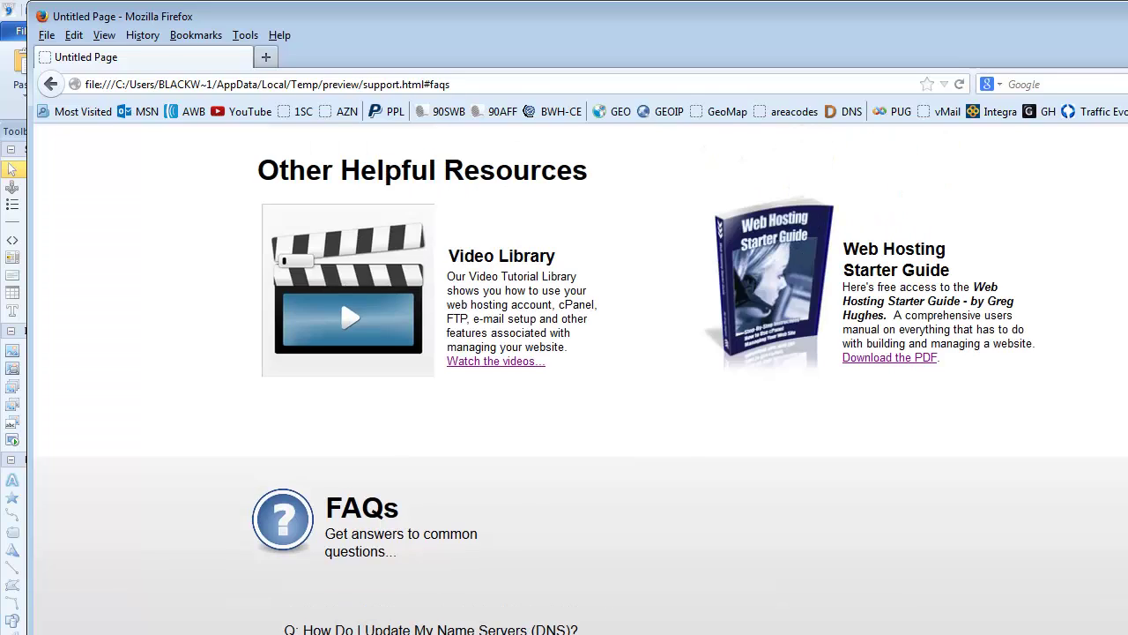
key(alt+F4)
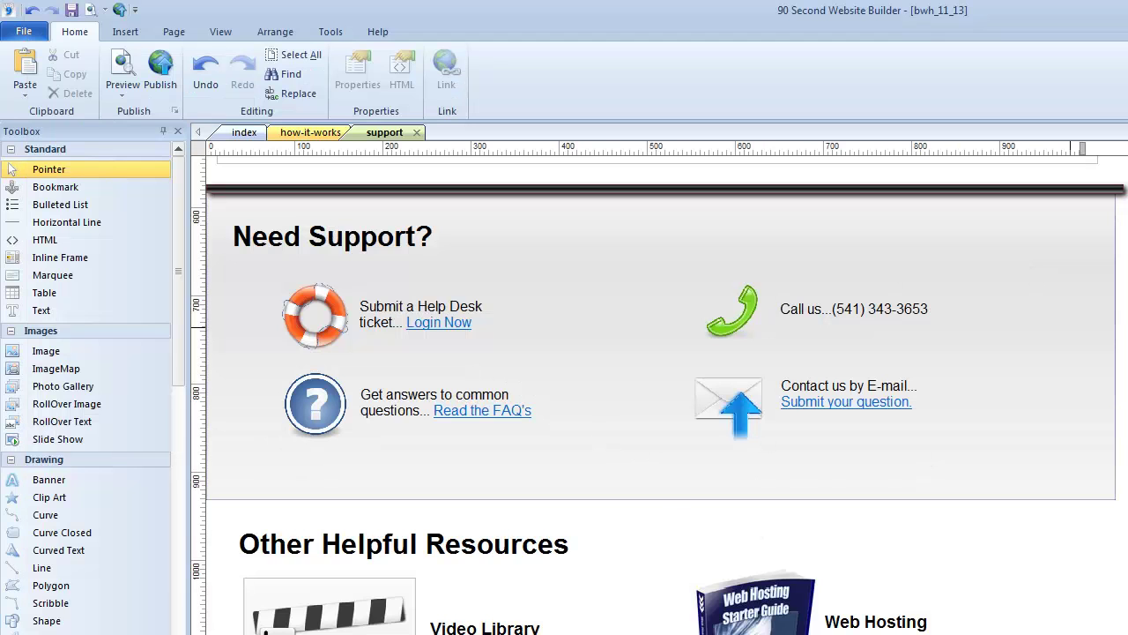
- Move the faqs bookmark on the support page down into the gray FAQs section, just above the question-mark icon
scroll(239, 426, down, 5)
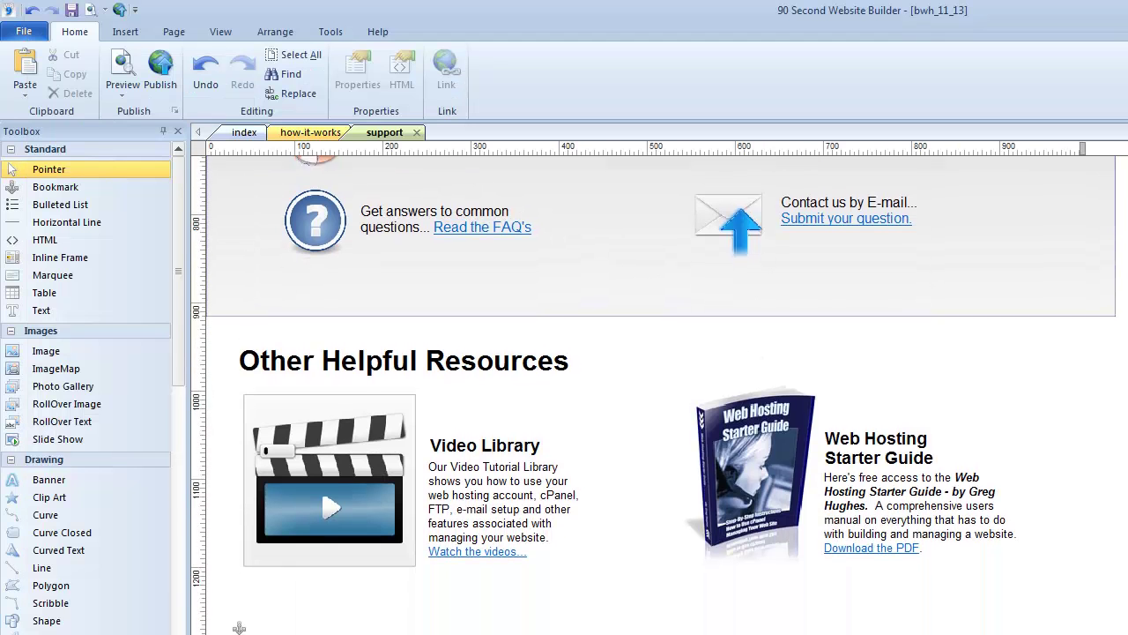
scroll(239, 291, down, 2)
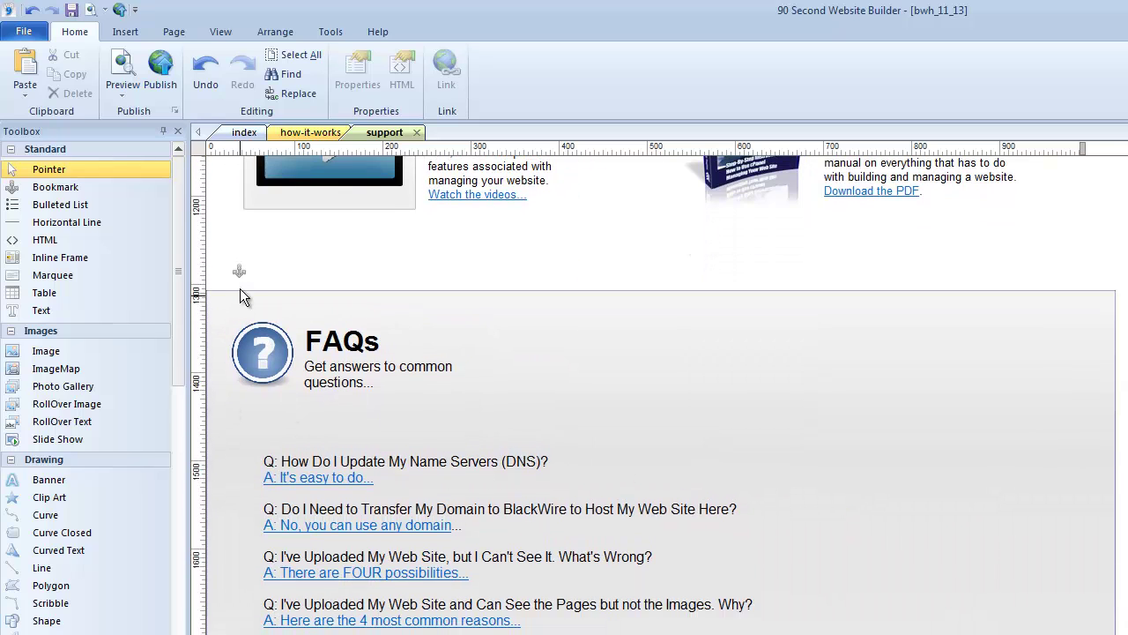
click(239, 271)
drag(239, 272, 237, 316)
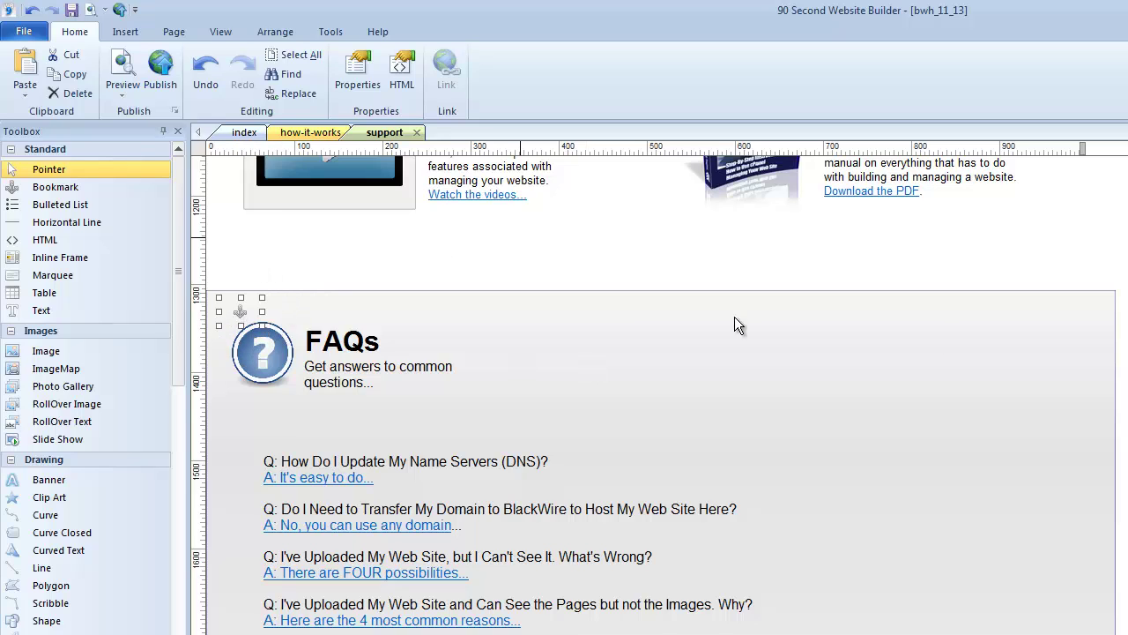
click(939, 339)
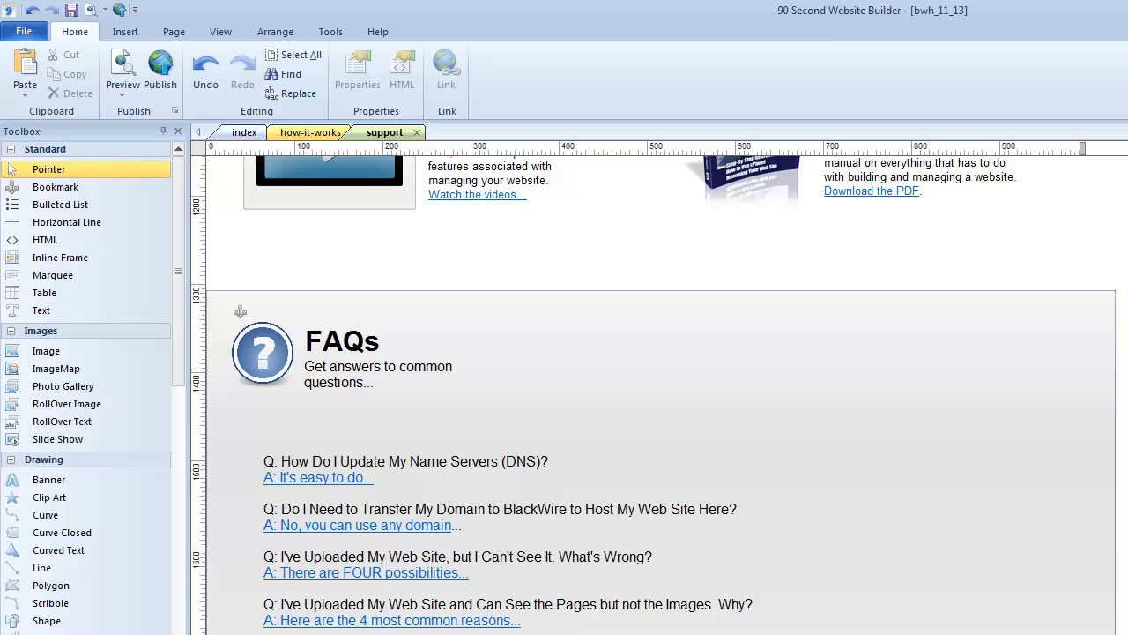
- Preview the support page in Firefox again, follow the "Read the FAQ's" link twice, and close the preview
key(F5)
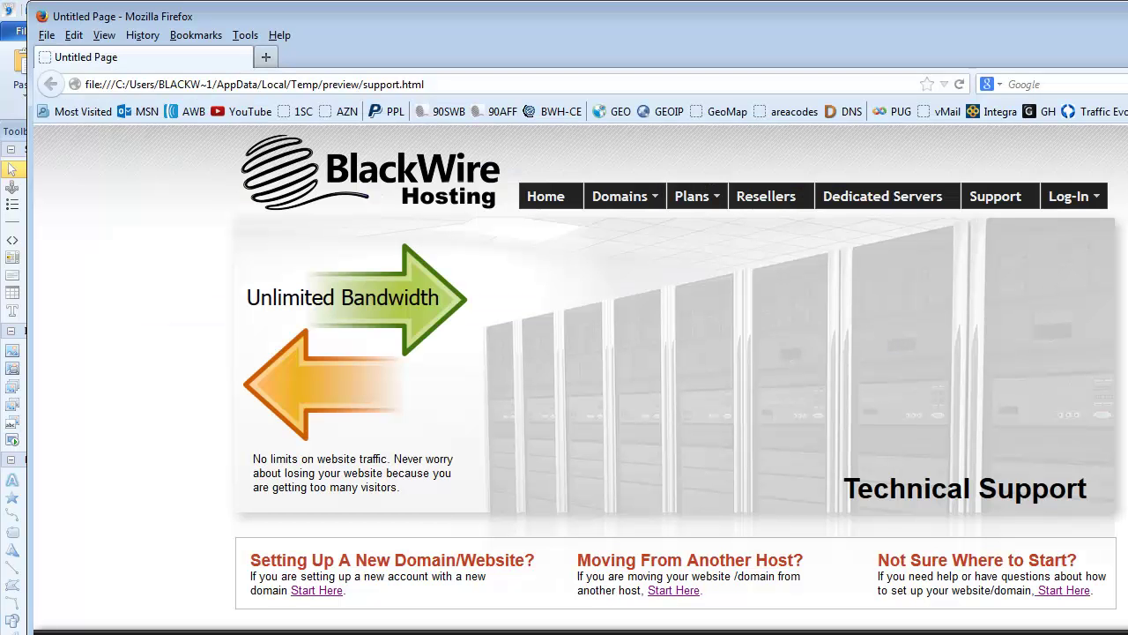
scroll(544, 481, down, 5)
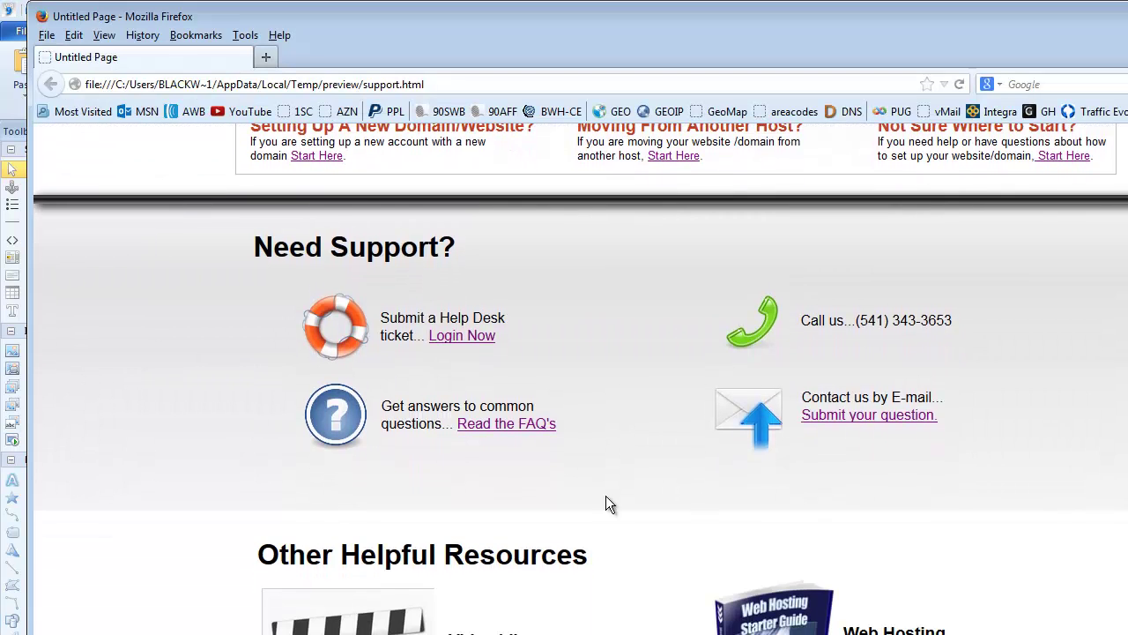
click(513, 424)
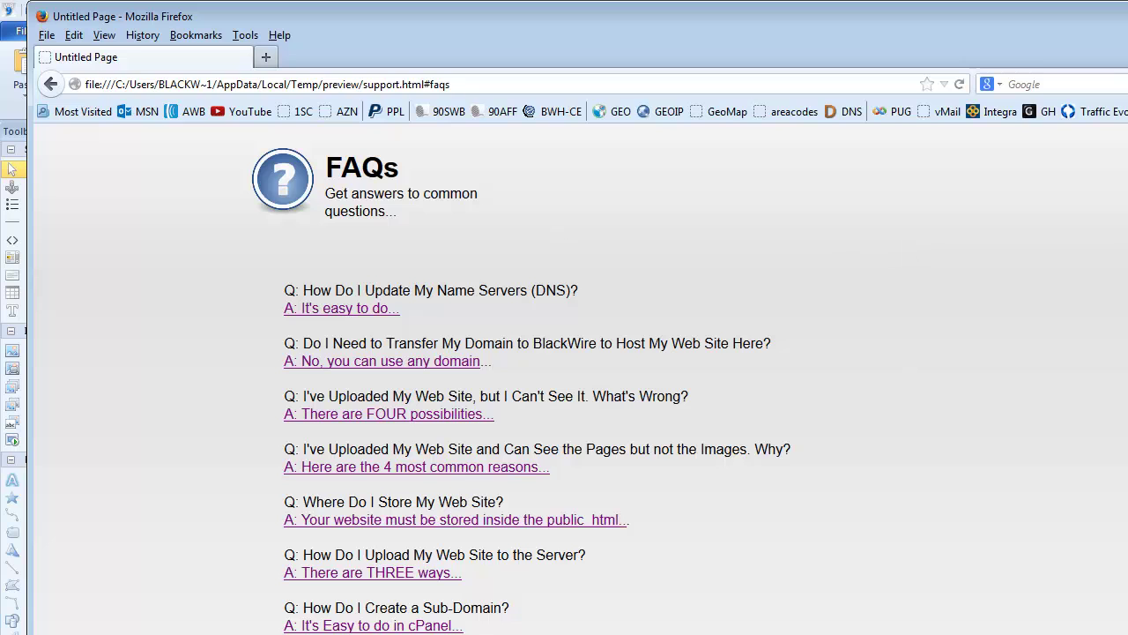
scroll(581, 378, up, 5)
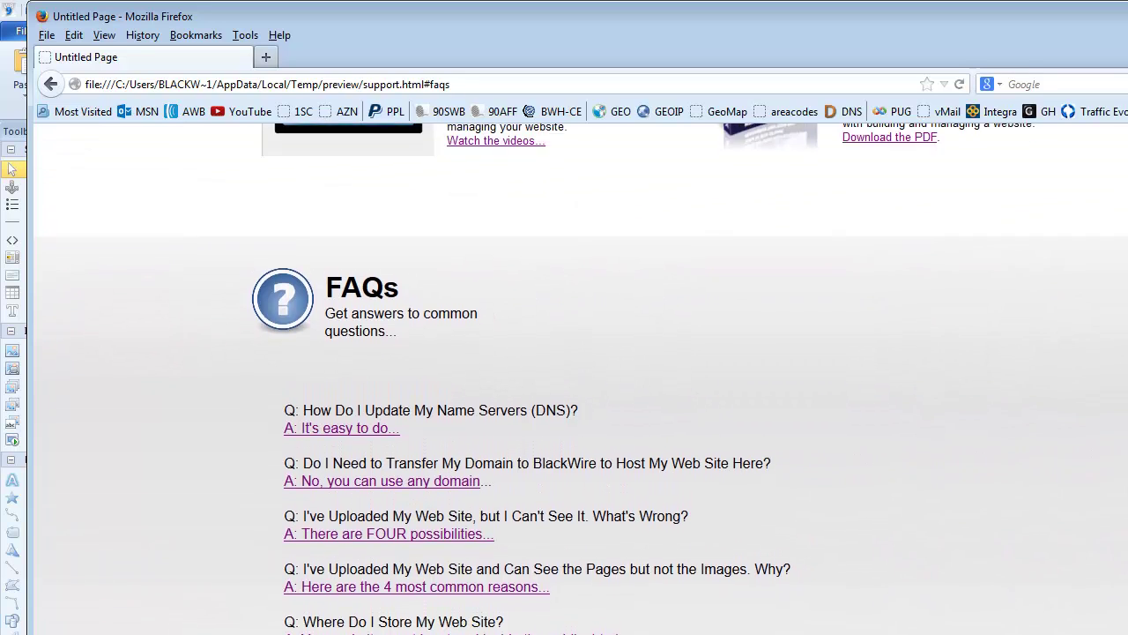
scroll(897, 280, up, 8)
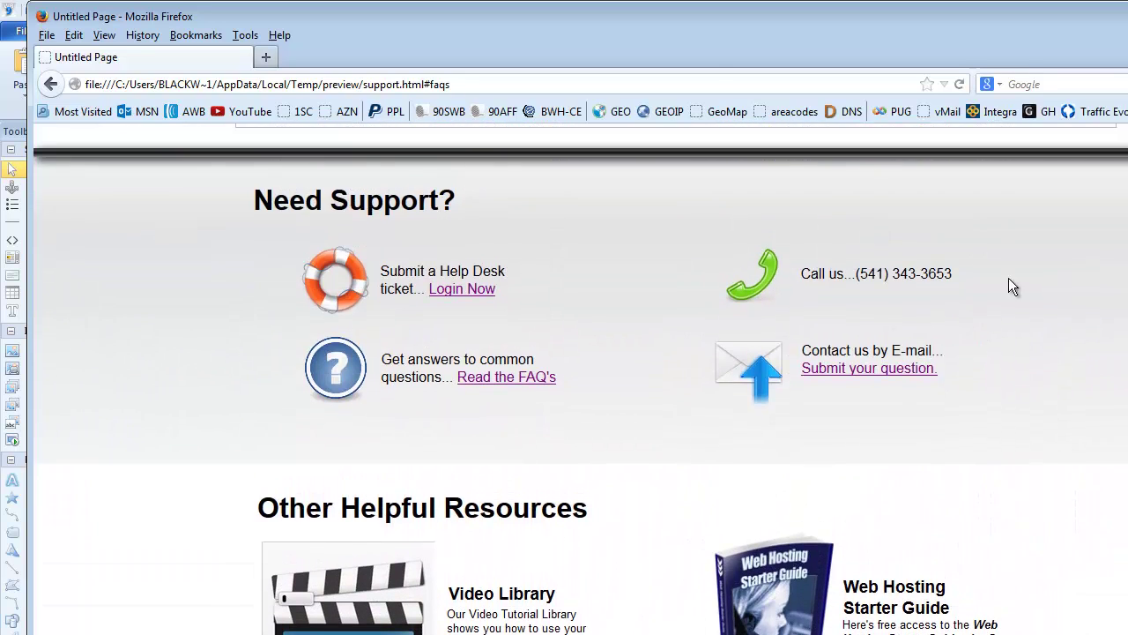
click(539, 379)
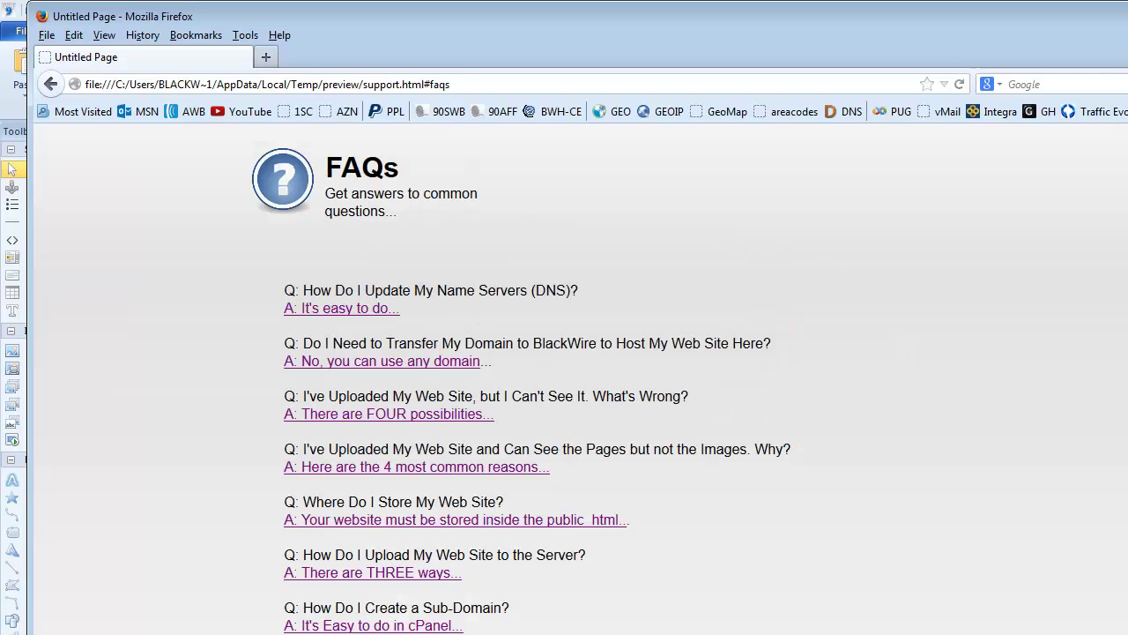
key(alt+F4)
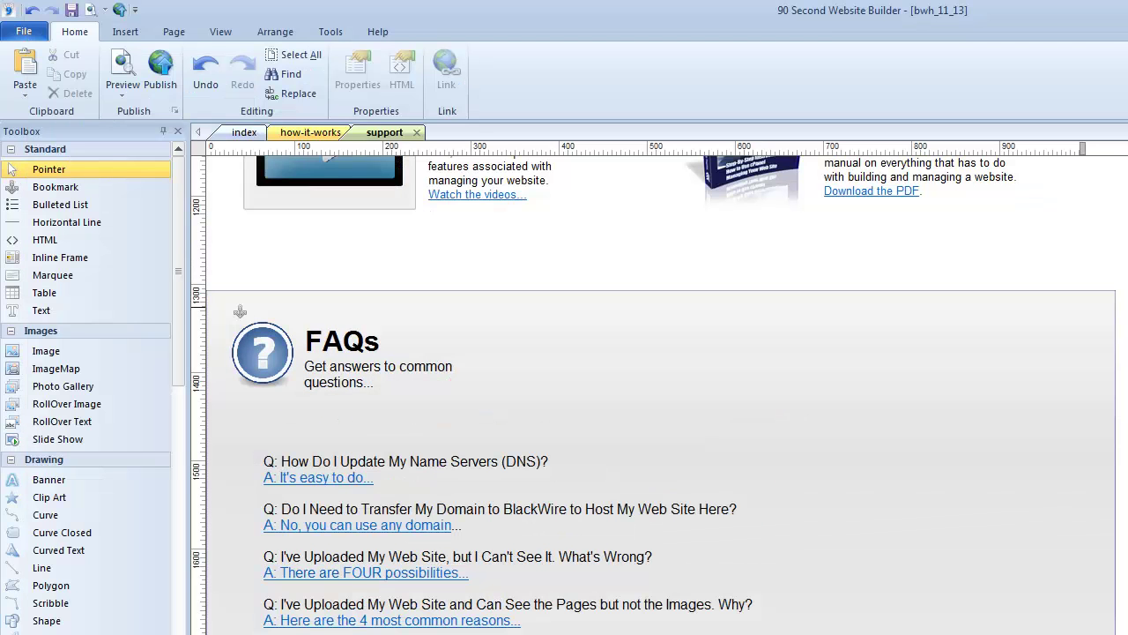
- Examine the support page's FAQs section and bookmark, and the "Click Here to Read the FAQ's" text on the how-it-works page
scroll(240, 311, up, 20)
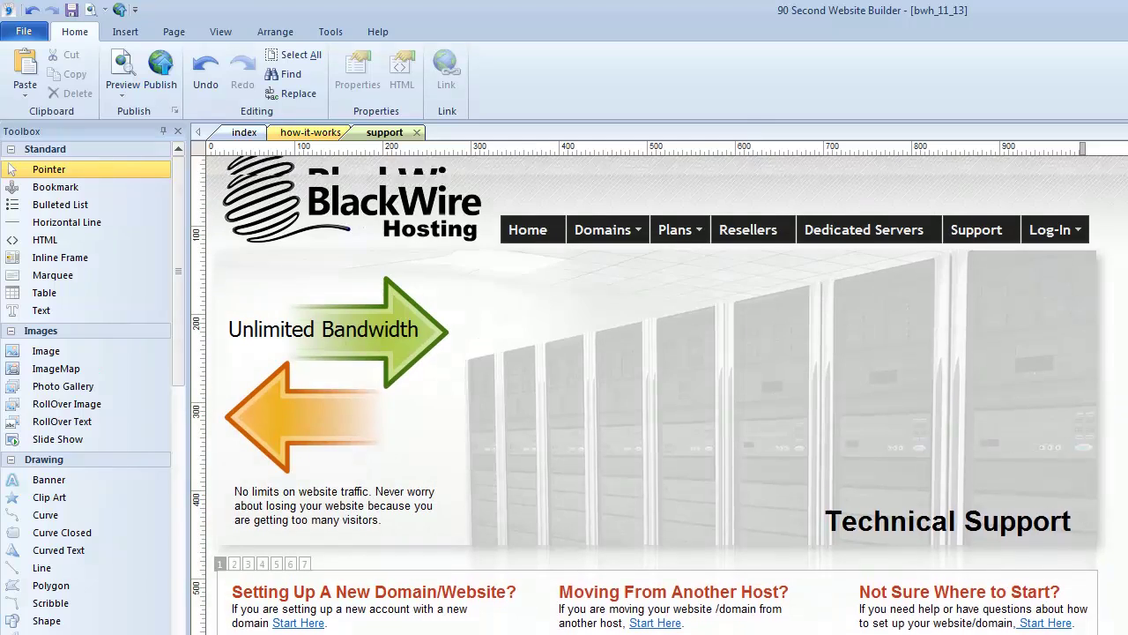
scroll(240, 274, down, 20)
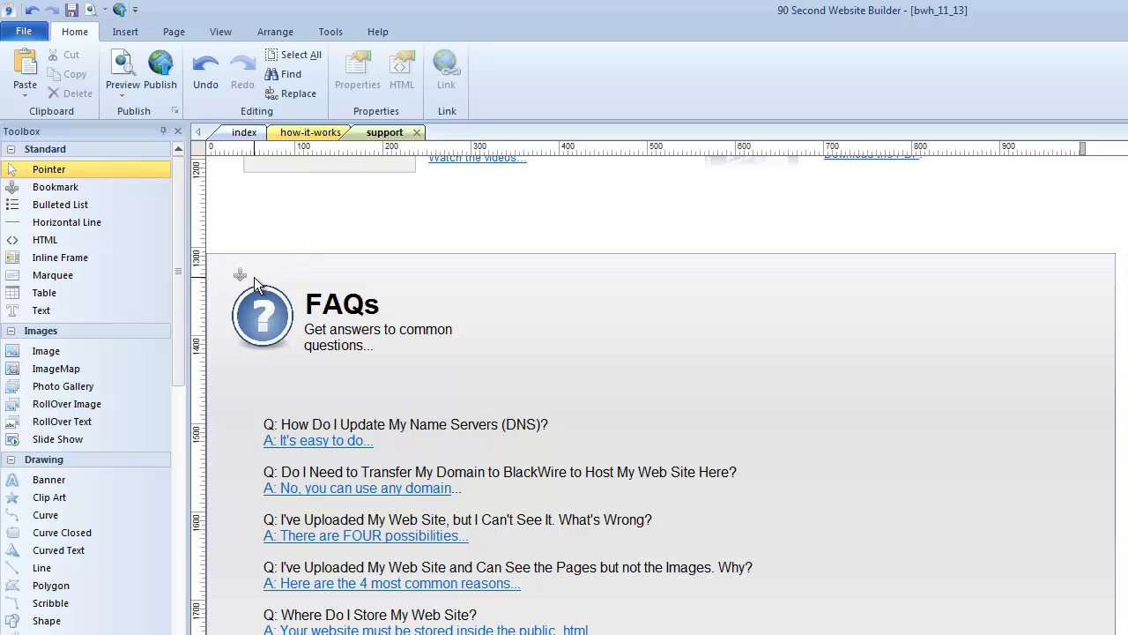
click(310, 134)
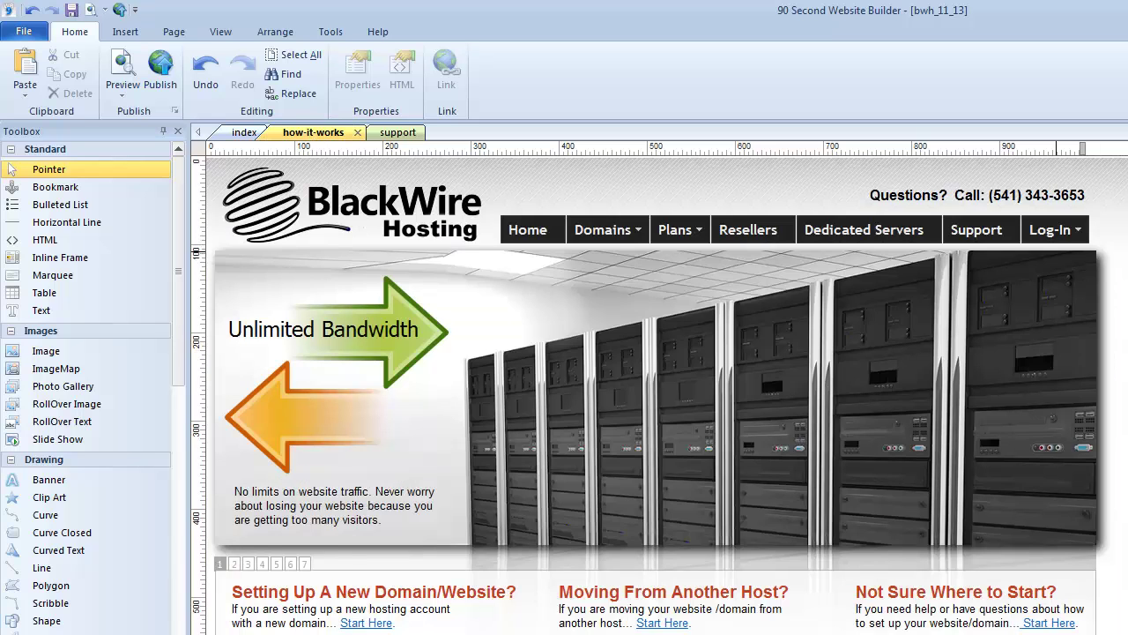
scroll(652, 388, down, 1)
scroll(652, 388, down, 4)
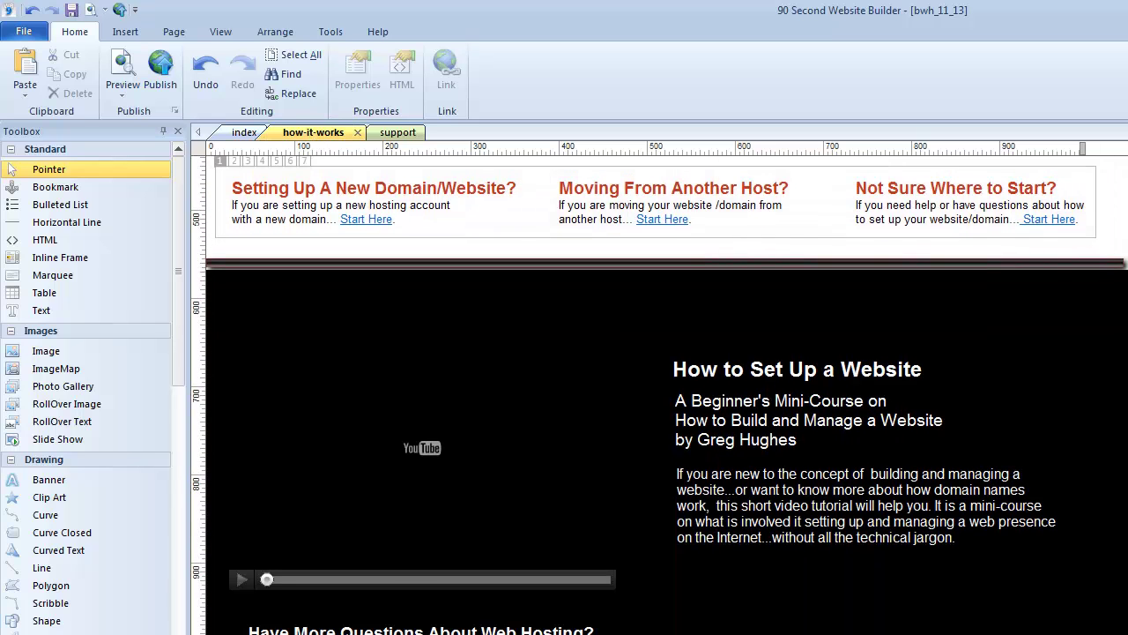
scroll(653, 388, down, 4)
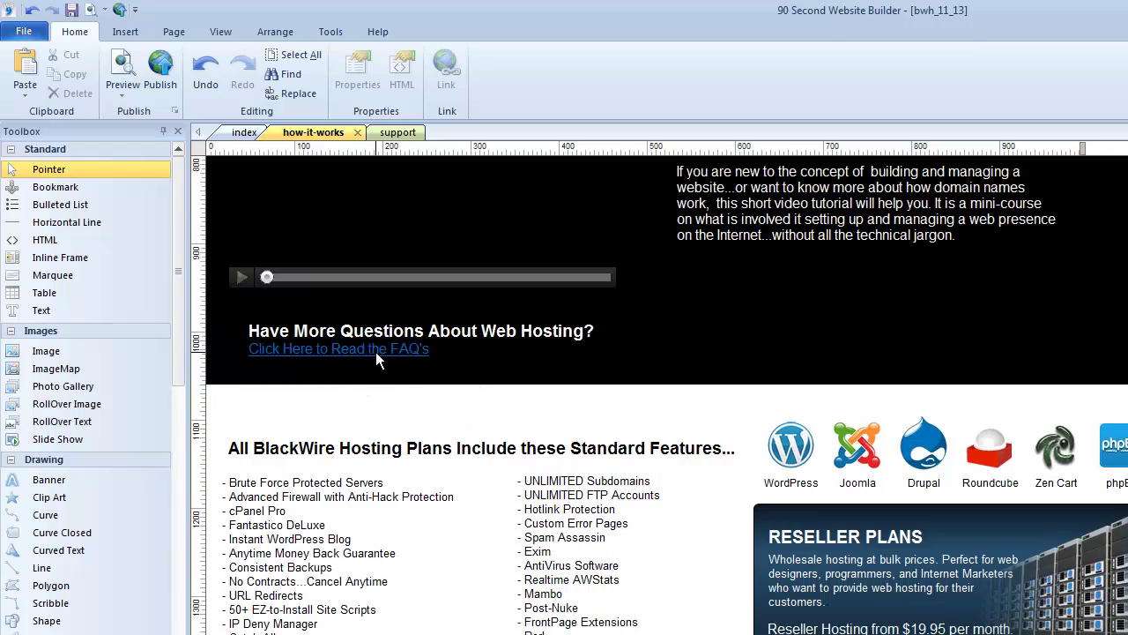
click(408, 136)
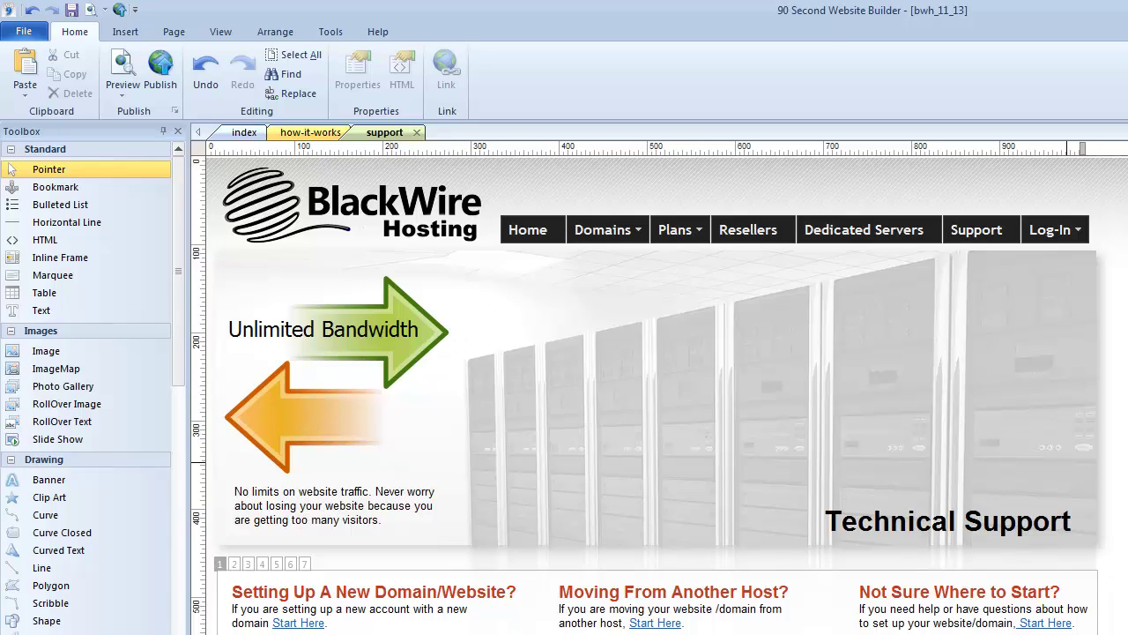
scroll(659, 395, down, 3)
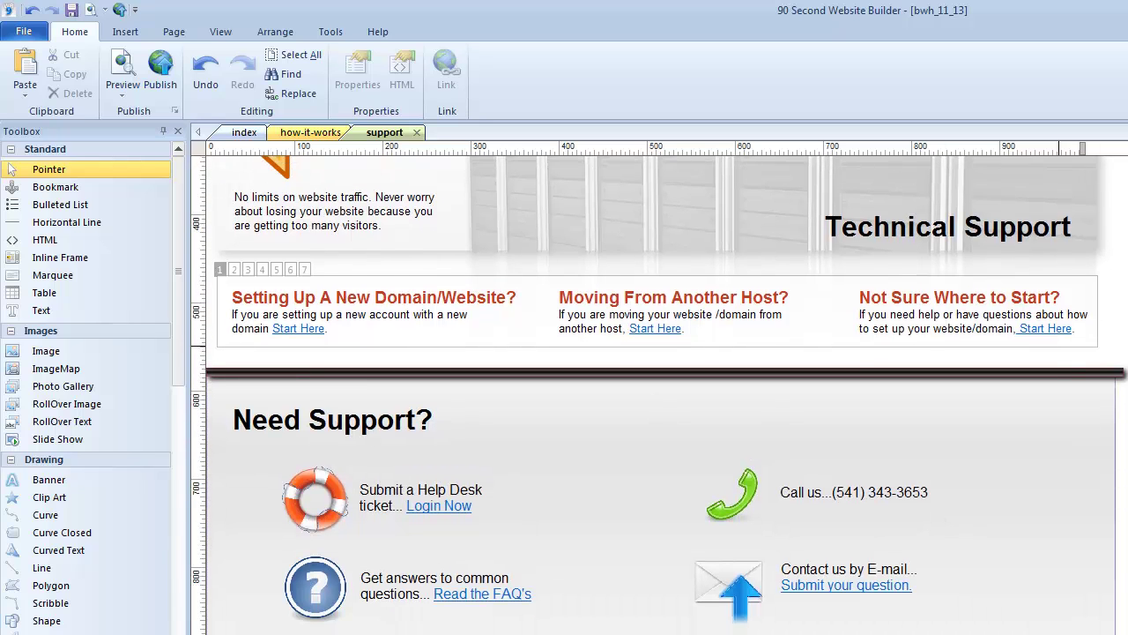
scroll(659, 395, up, 3)
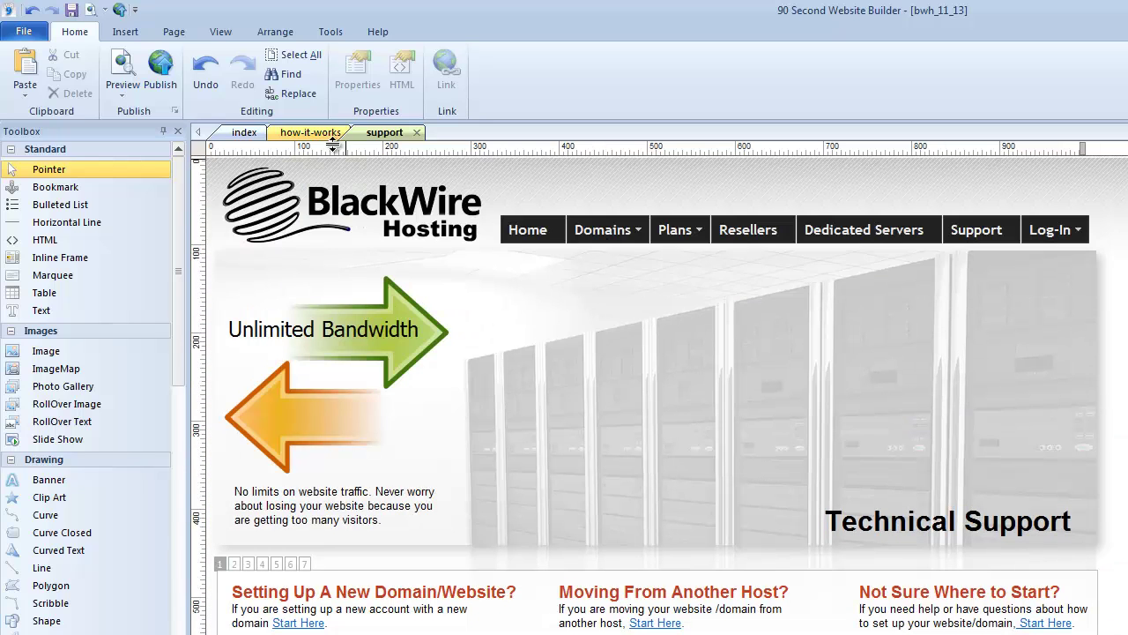
scroll(660, 395, down, 12)
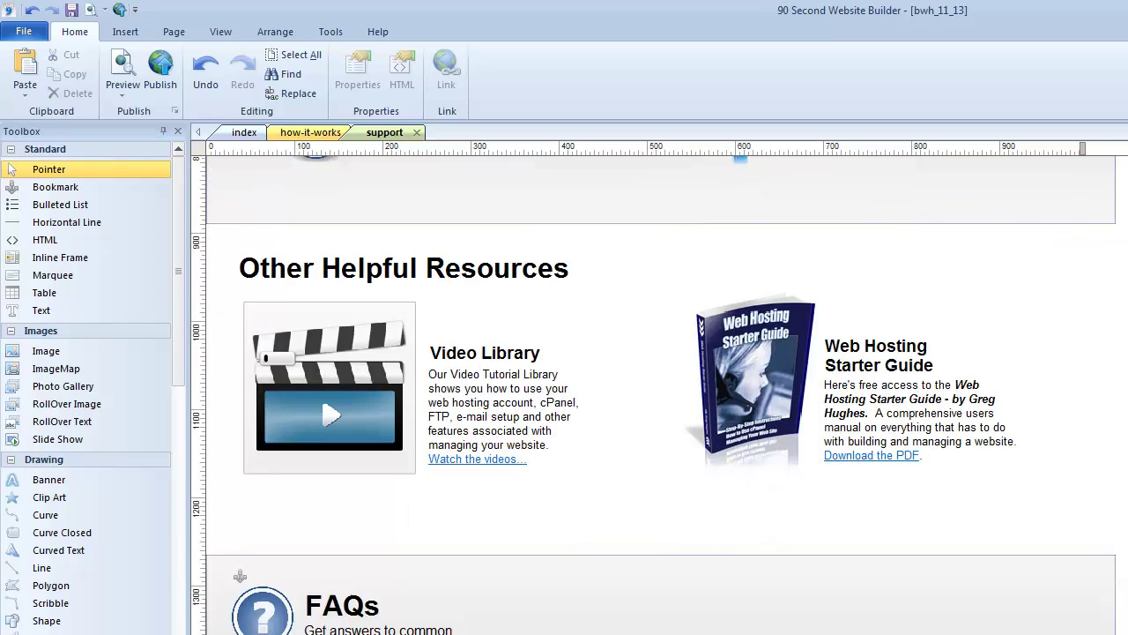
scroll(239, 180, up, 12)
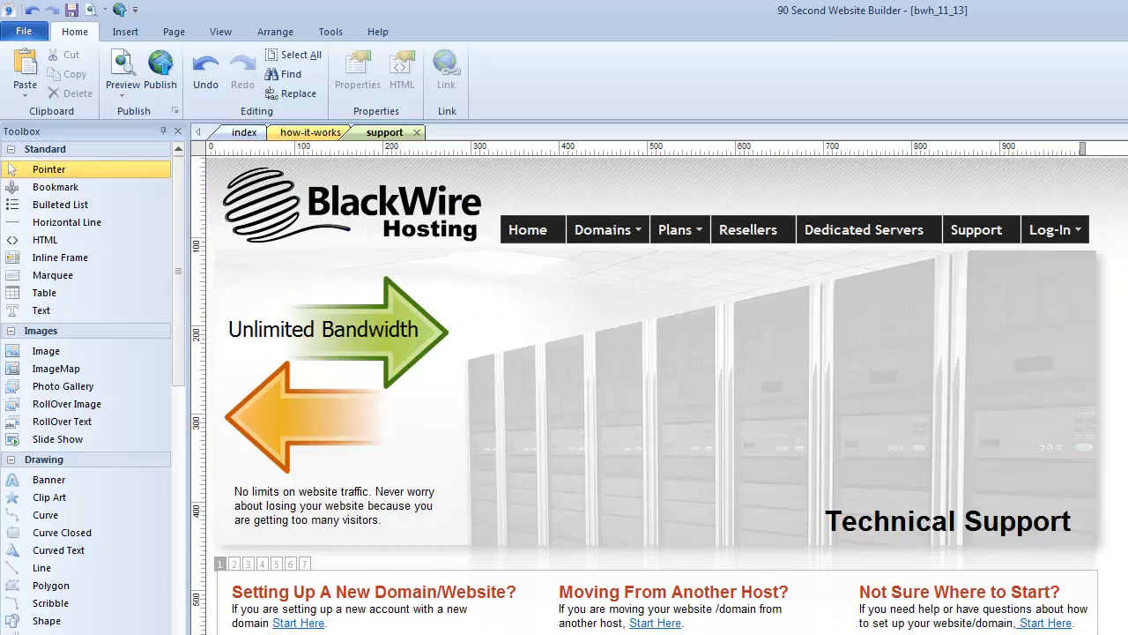
- On the how-it-works page, edit the "Click Here to Read the FAQ's" hyperlink to target the support page's faqs bookmark
click(311, 133)
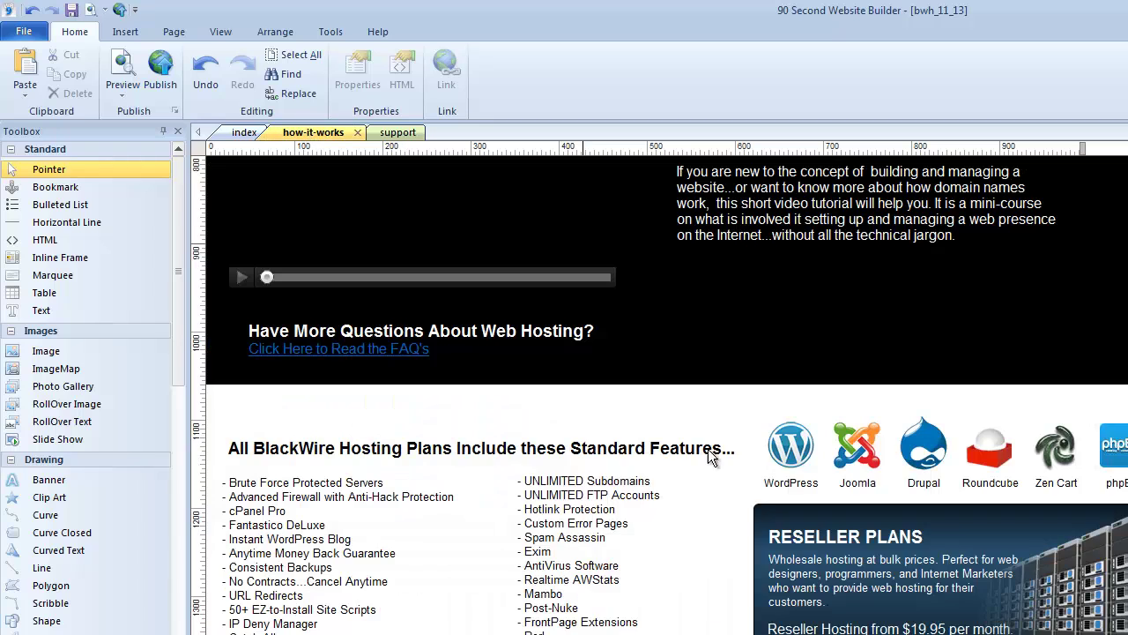
click(328, 347)
drag(434, 356, 254, 356)
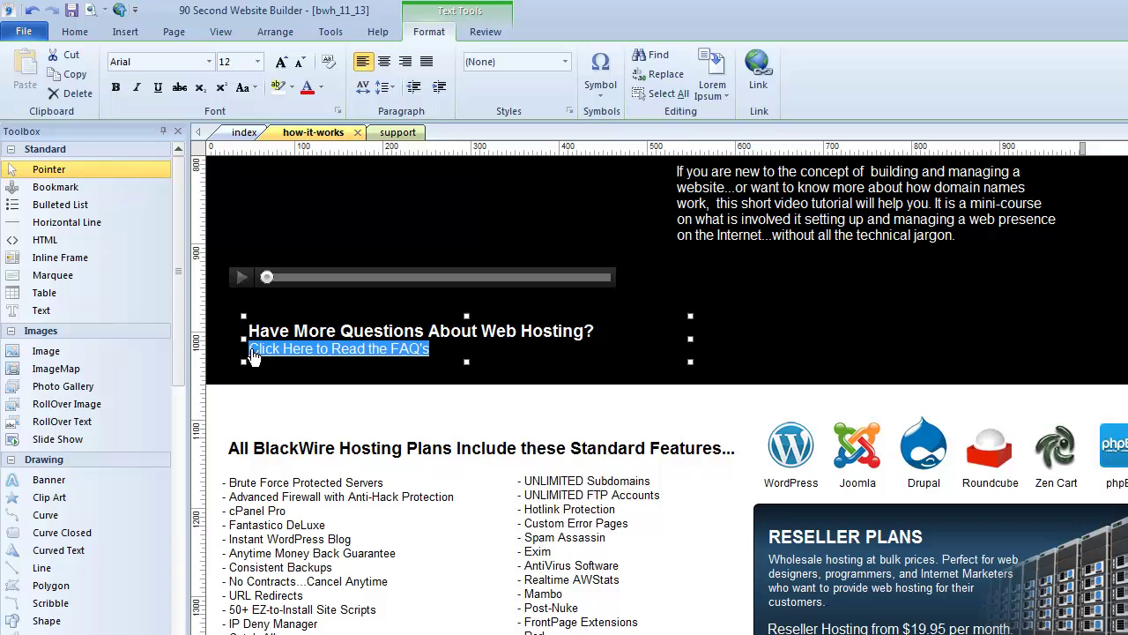
right_click(318, 351)
click(361, 424)
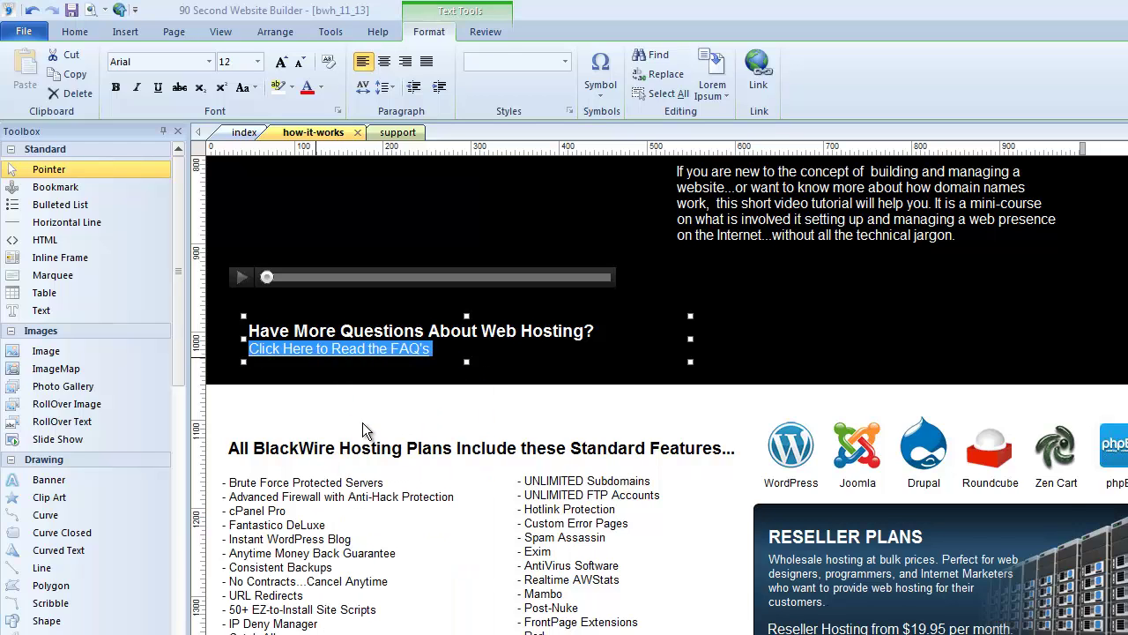
drag(807, 254, 647, 181)
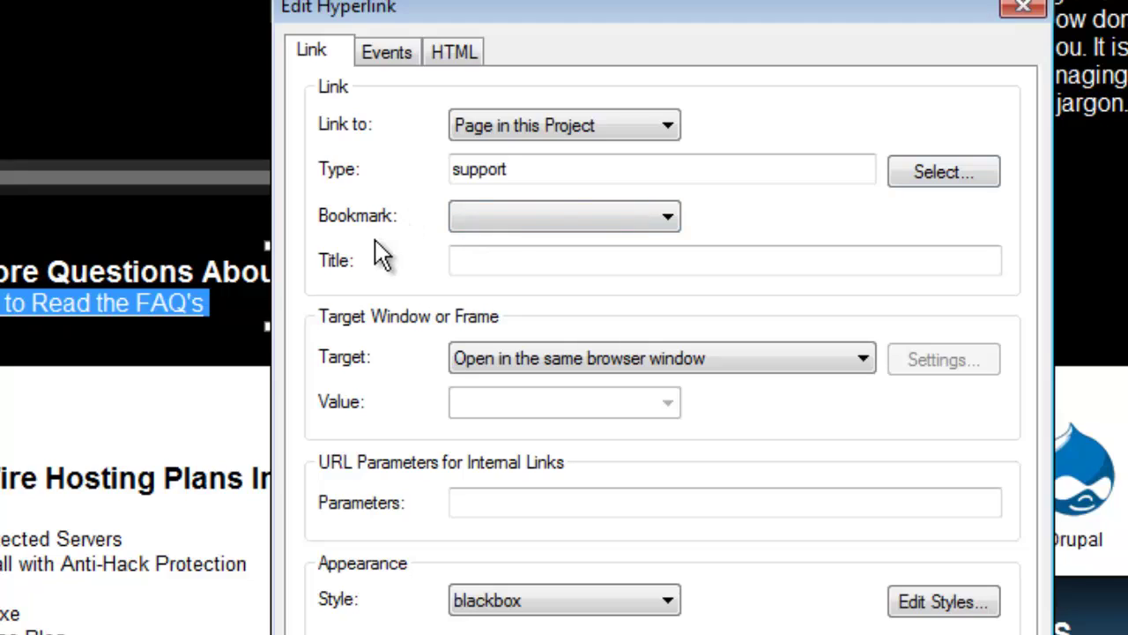
click(670, 217)
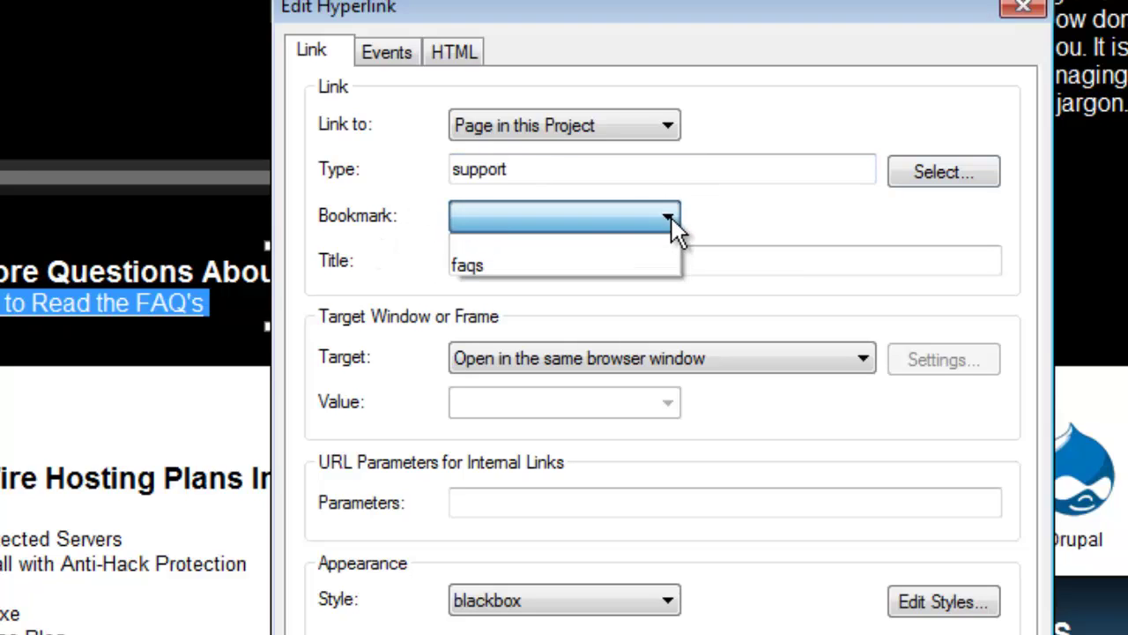
click(468, 267)
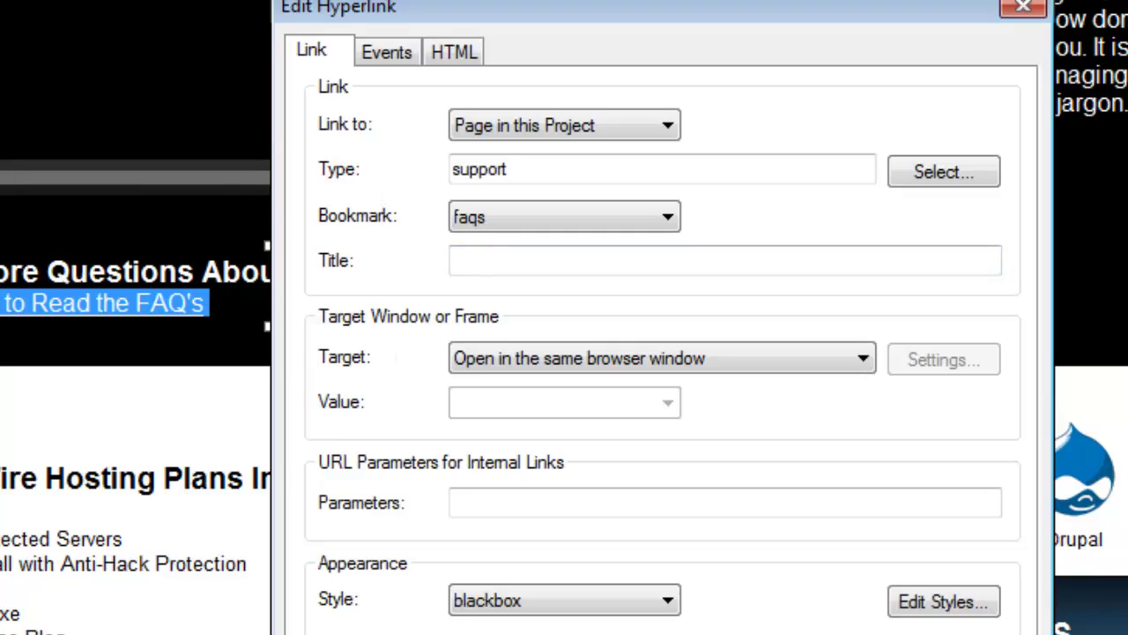
key(Return)
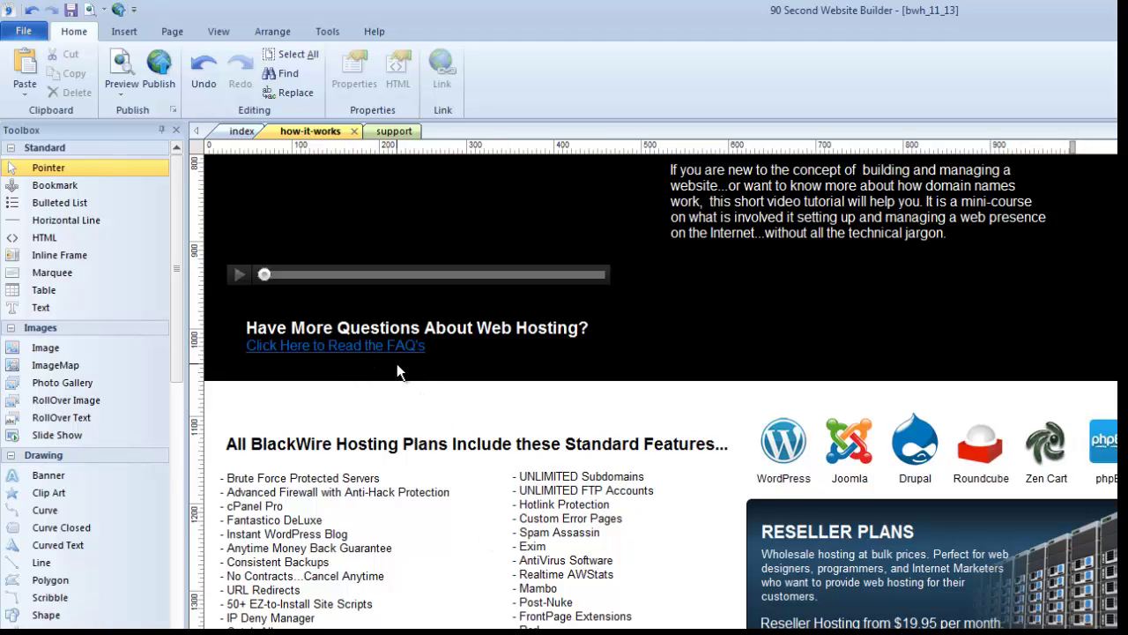
- Review the bookmarked FAQs section on the support page
click(395, 132)
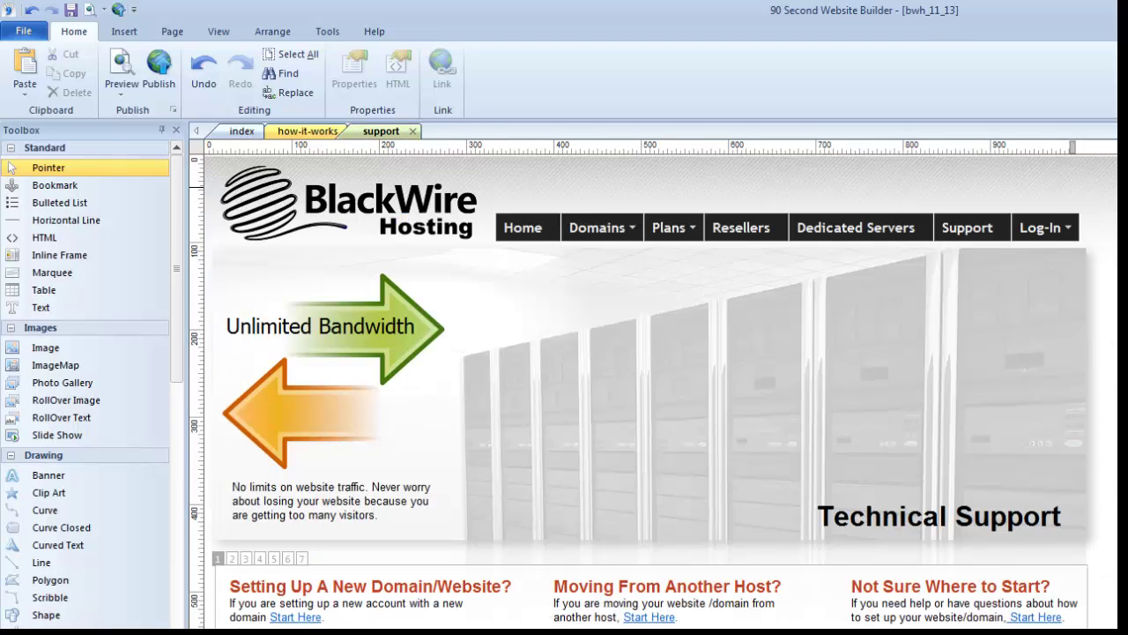
scroll(653, 387, down, 10)
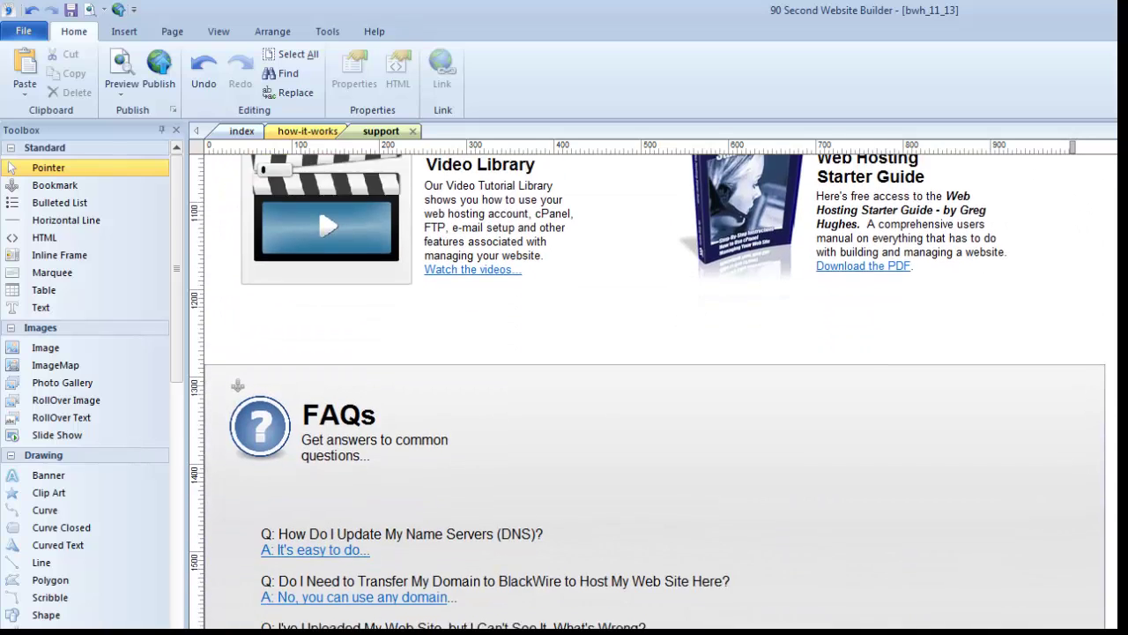
scroll(652, 388, down, 2)
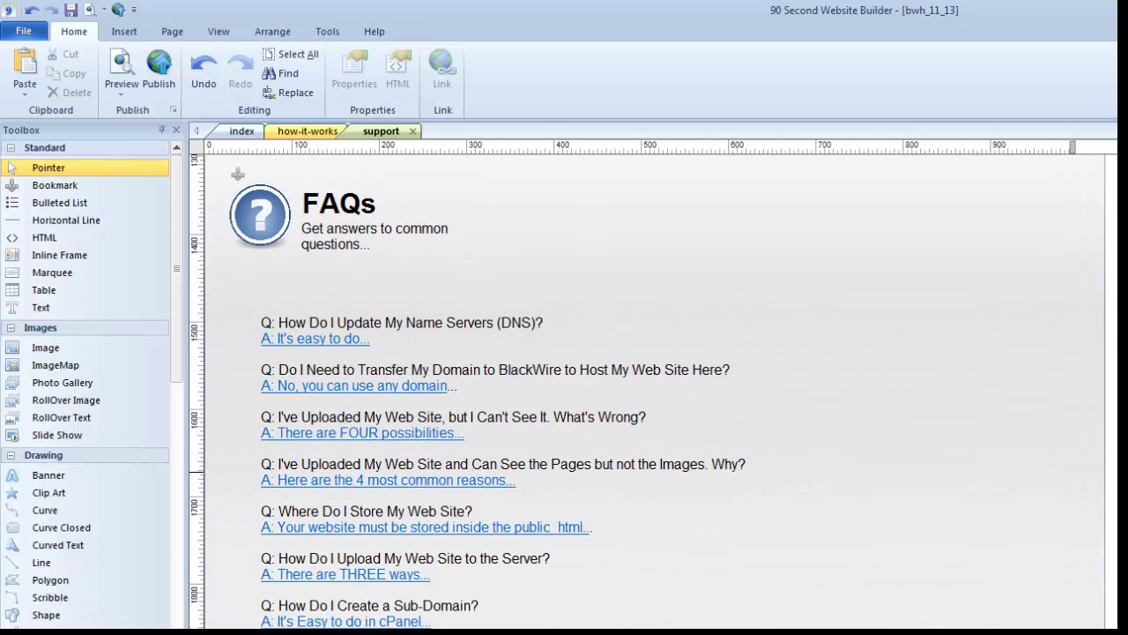